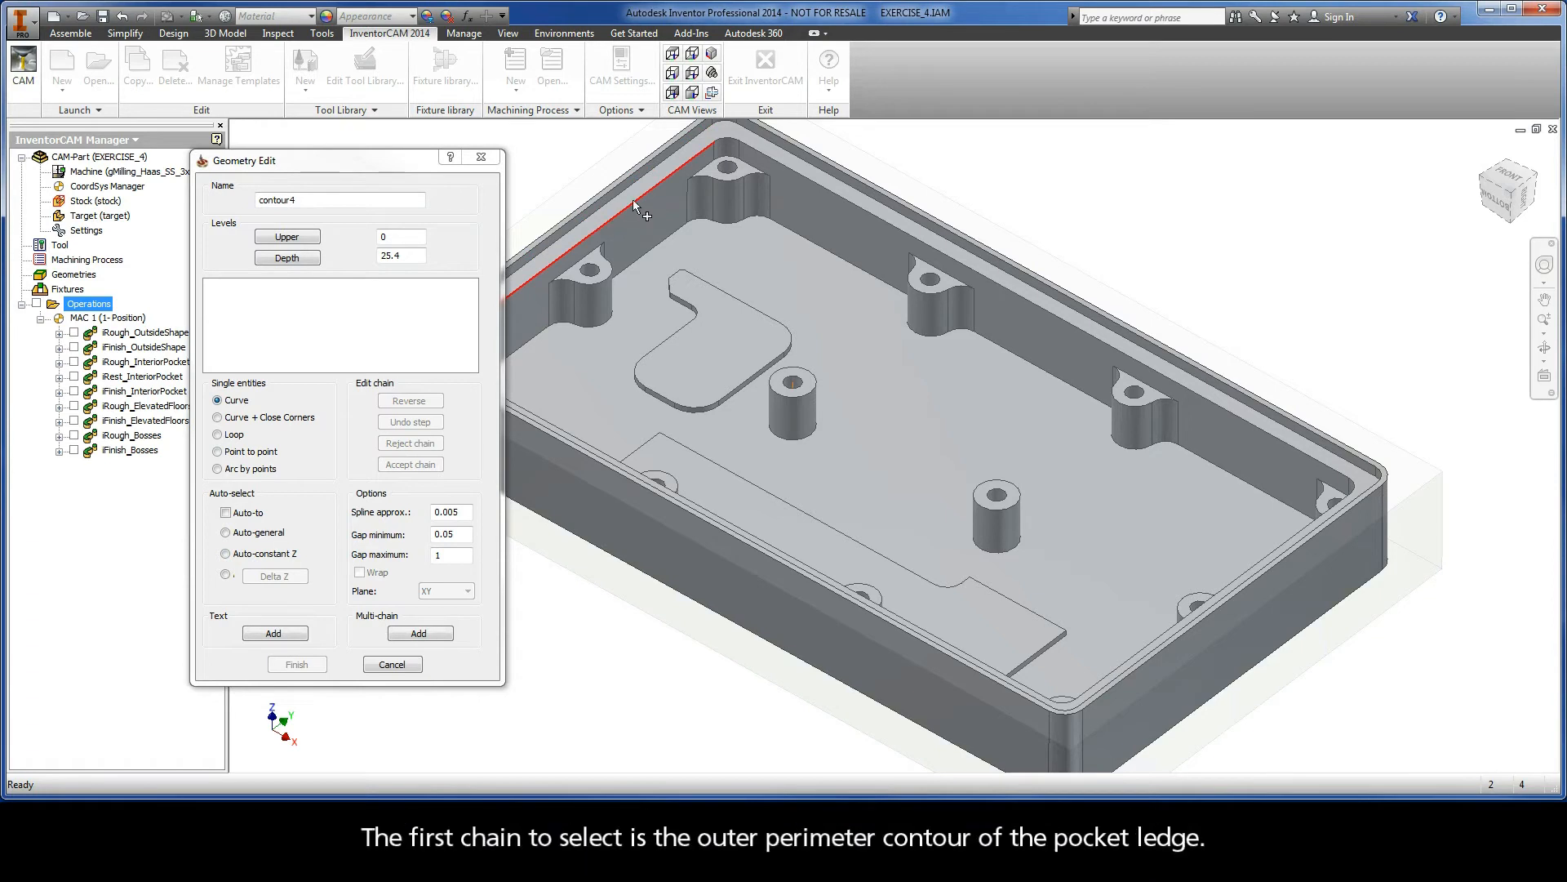
Define two Auto-constant Z chains for the geometry: the pocket ledge's outer lower edge and the interior pocket wall's top edge.
left_click(678, 153)
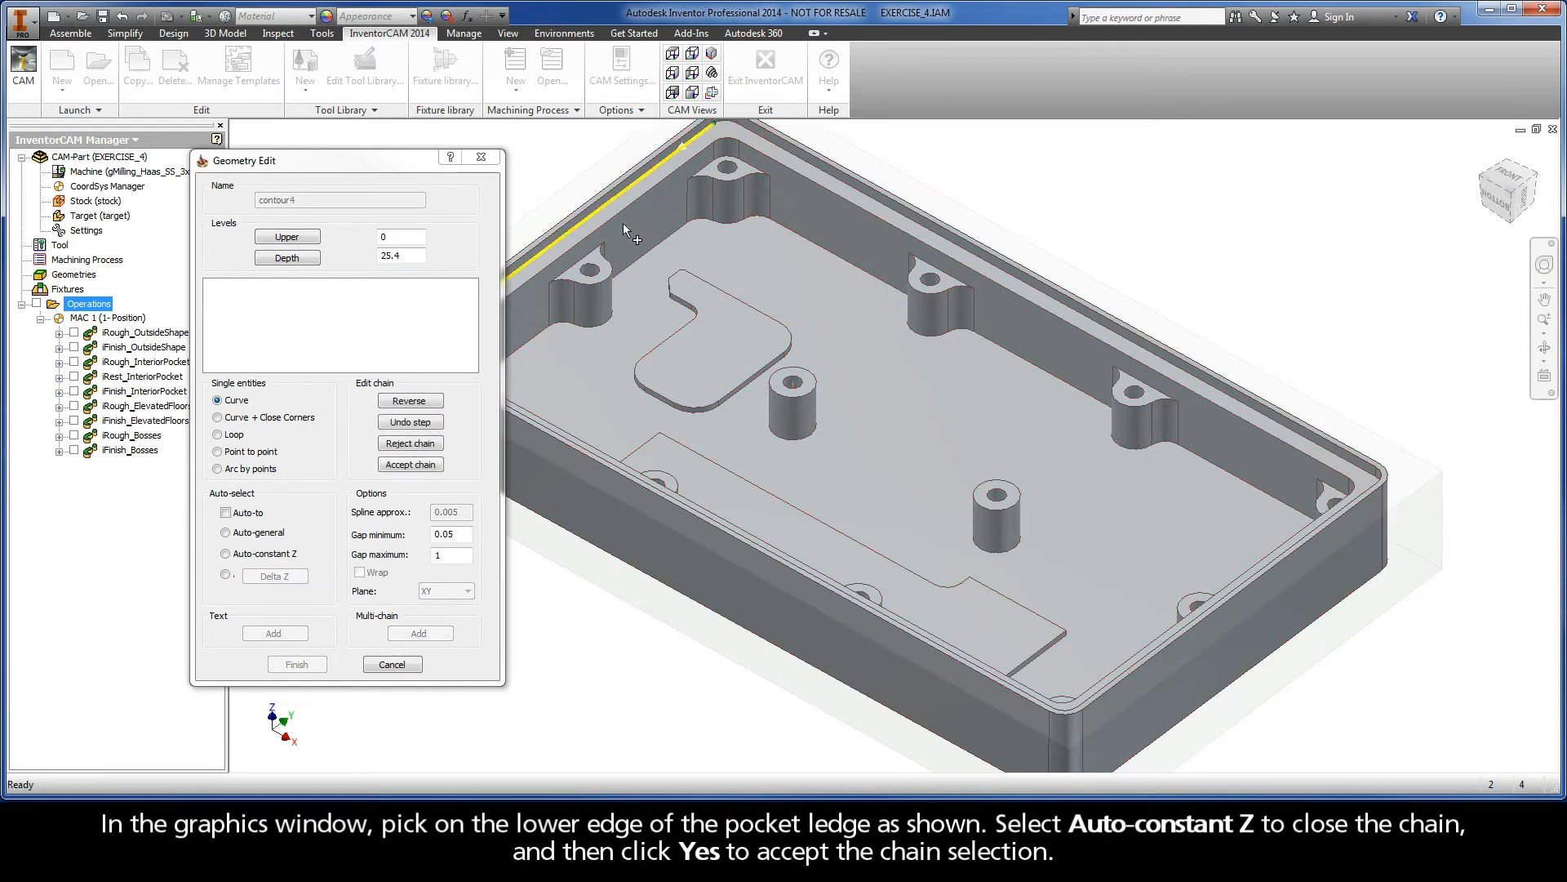
left_click(232, 555)
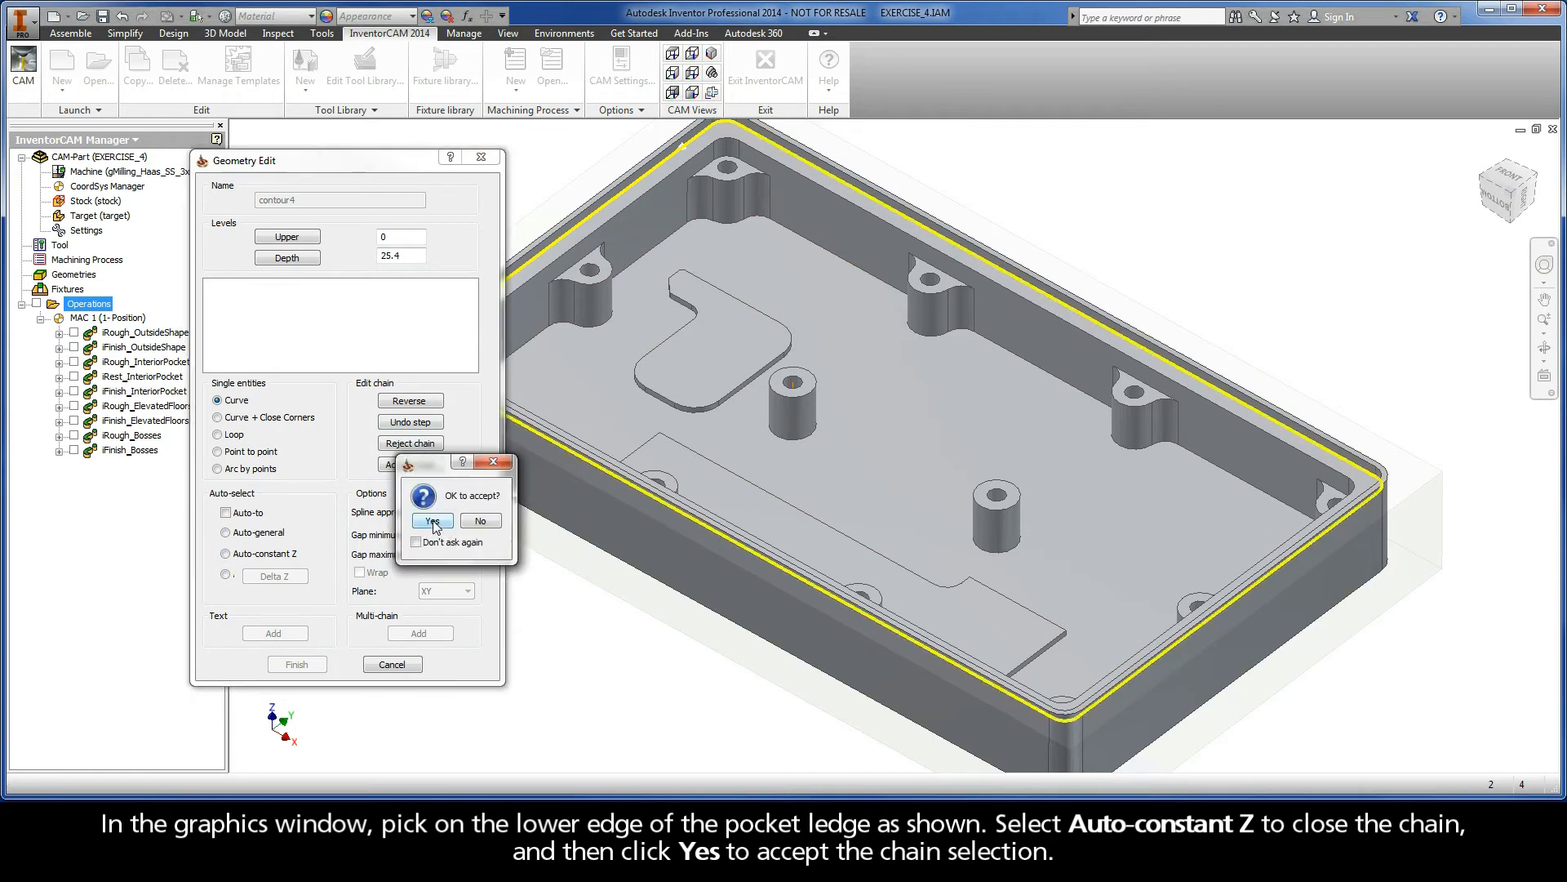
left_click(432, 521)
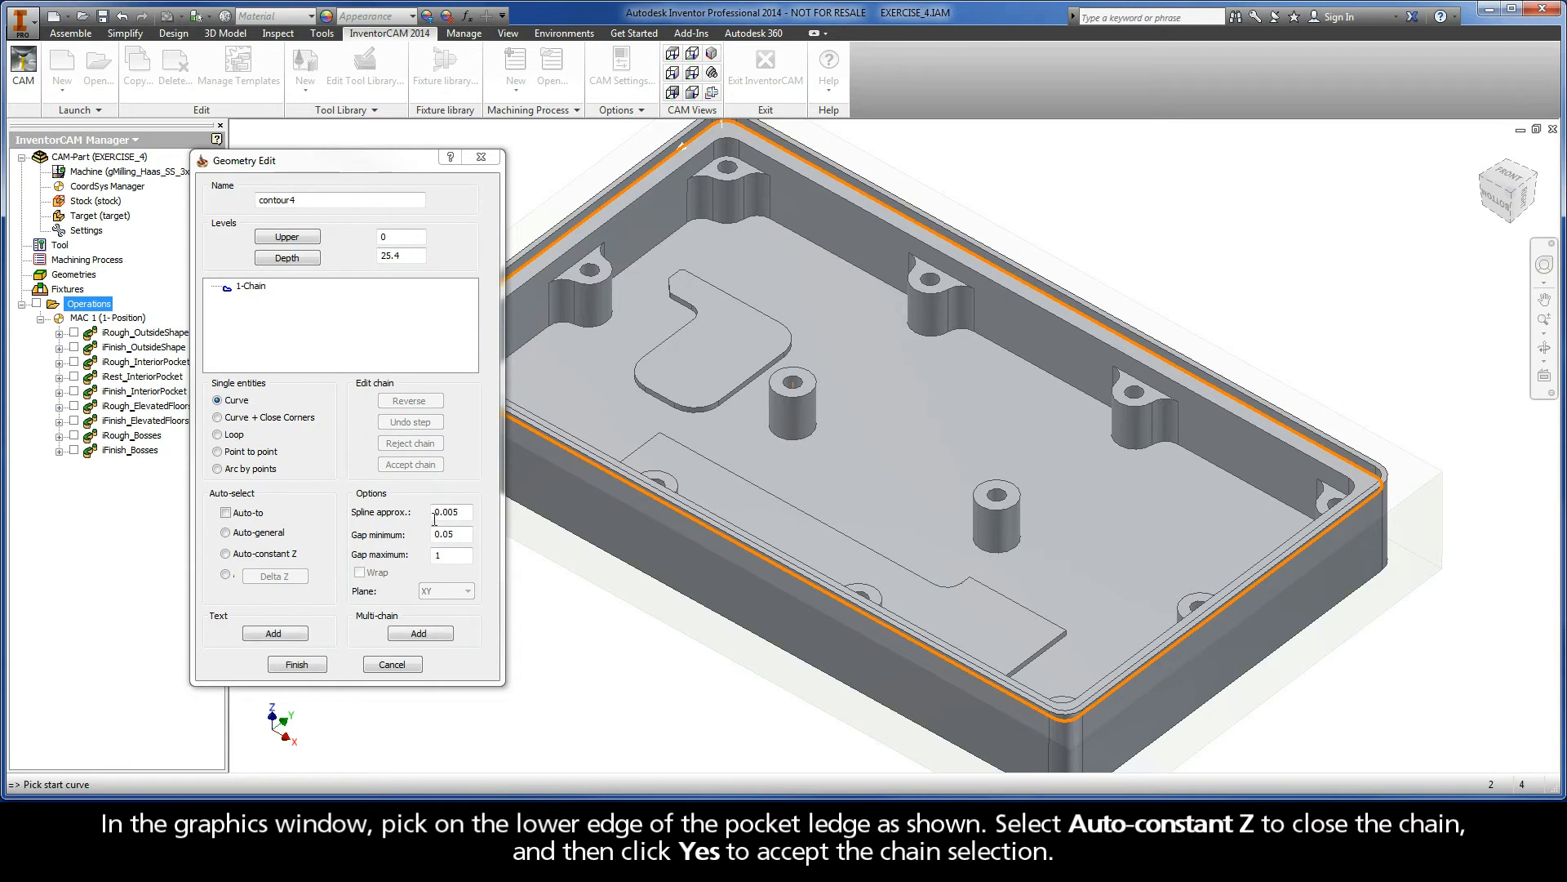
left_click(686, 165)
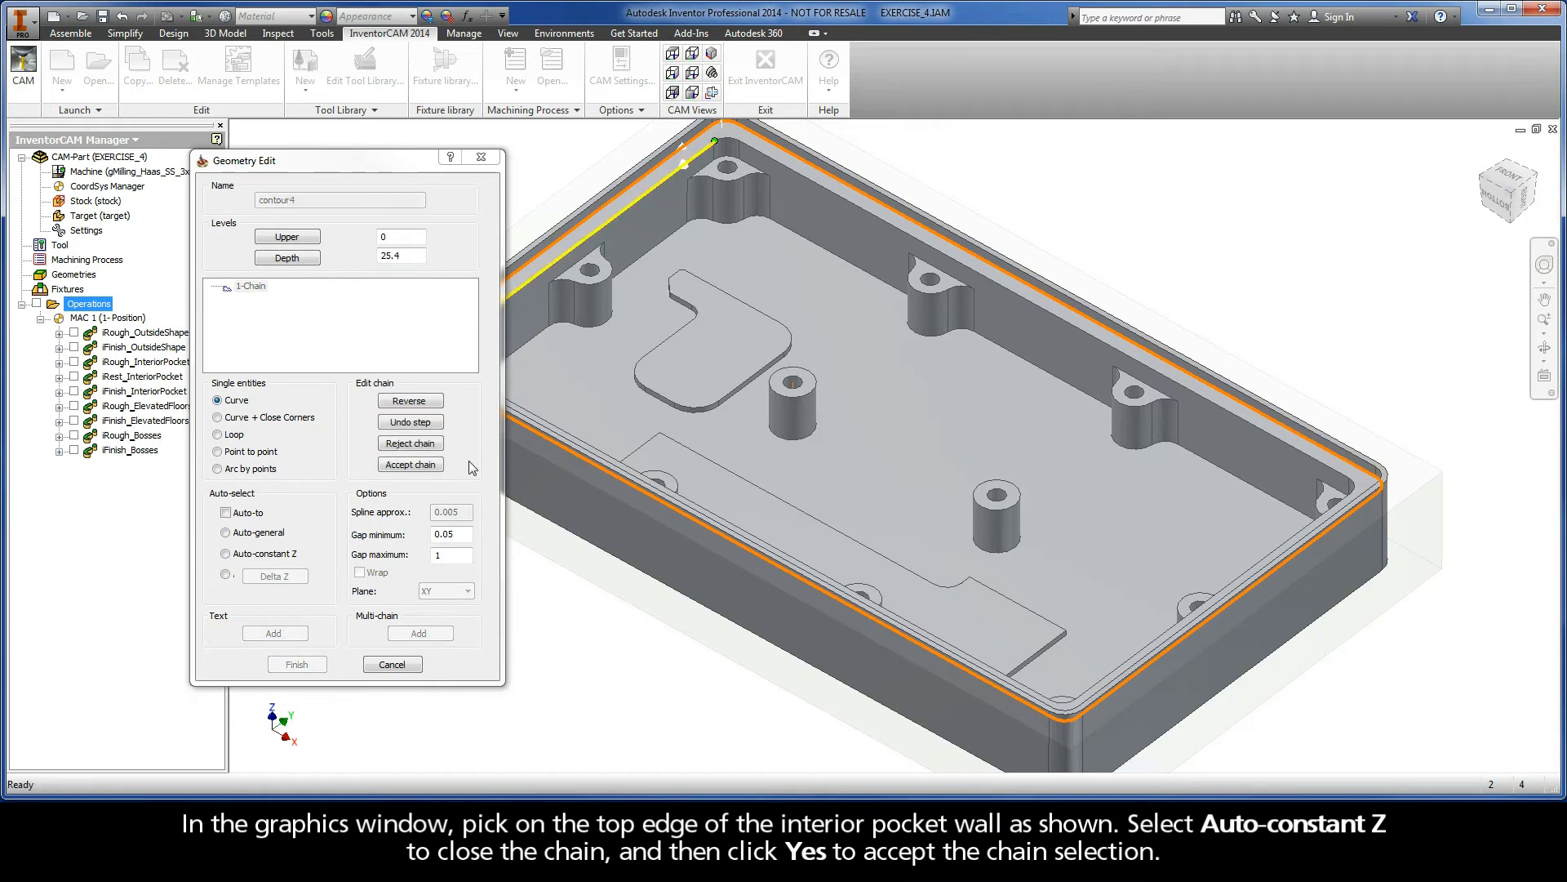
left_click(225, 554)
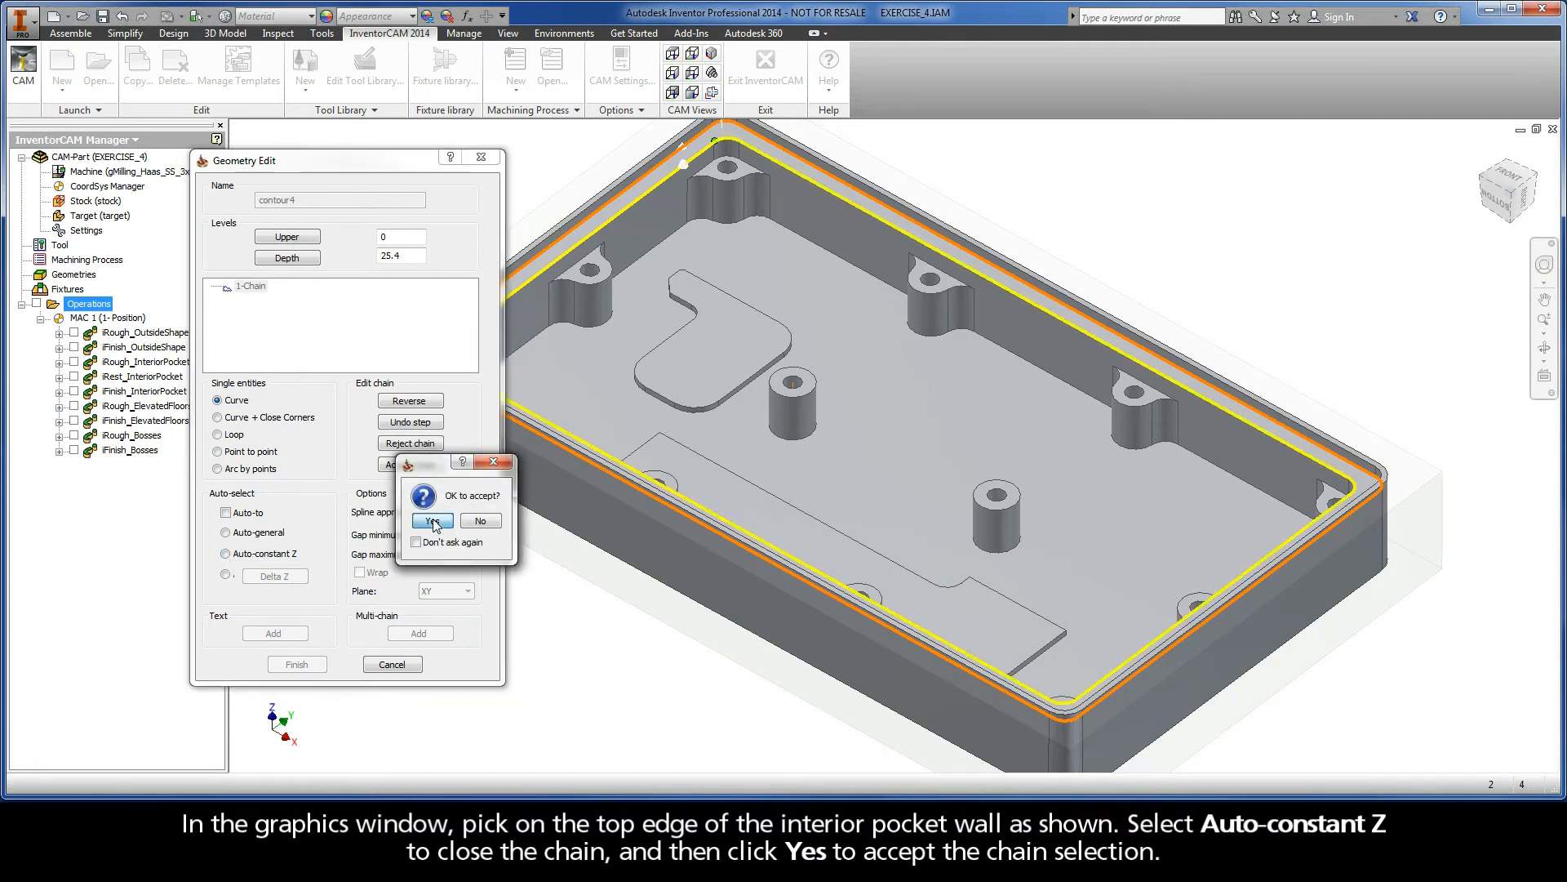
left_click(433, 521)
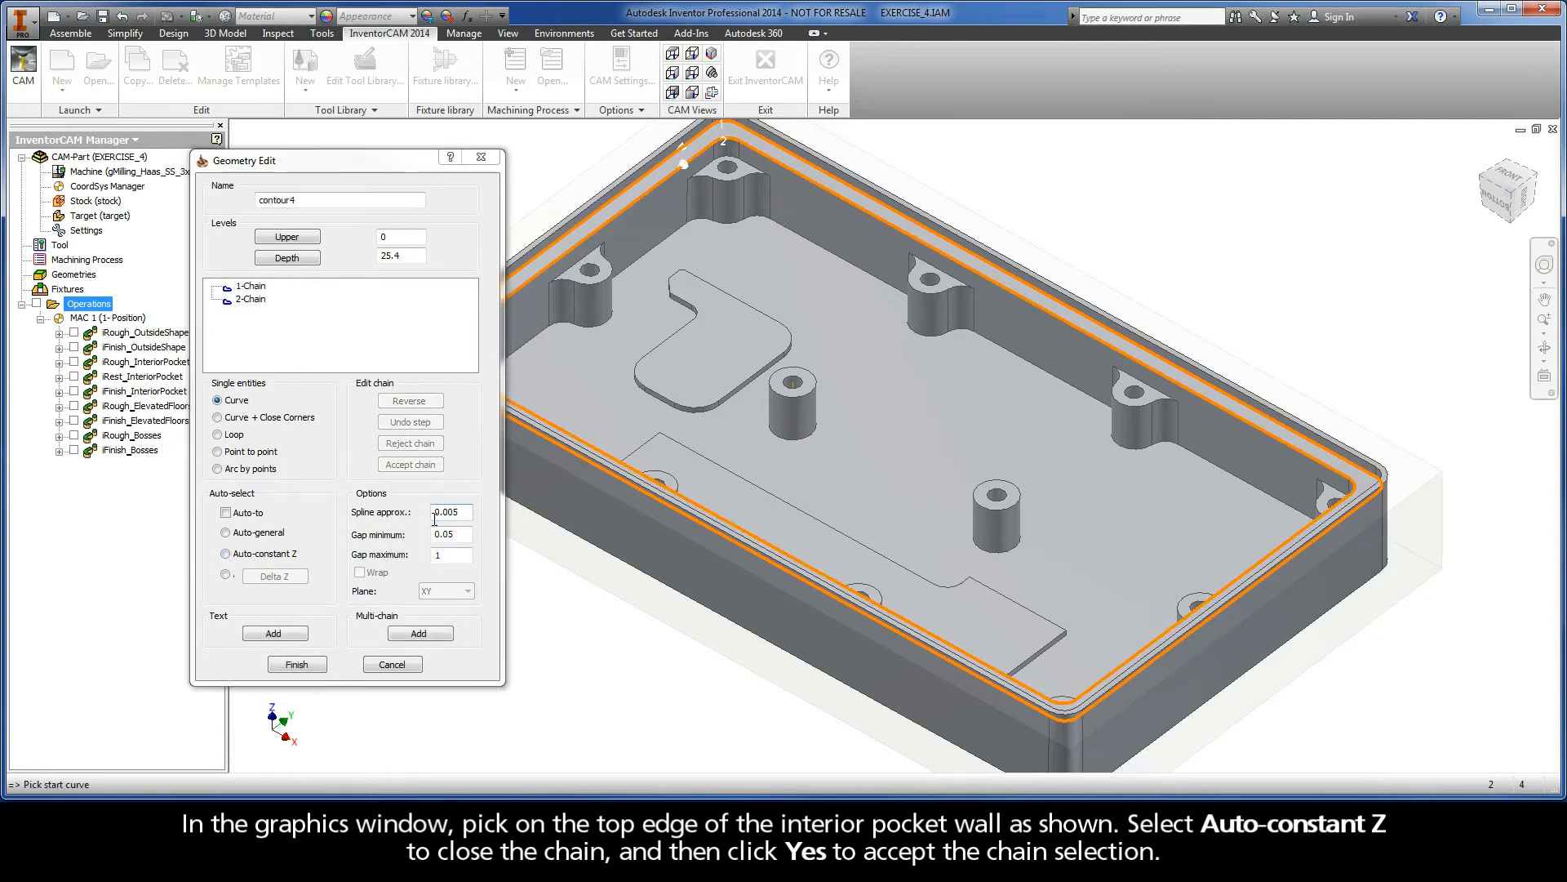
Mark 2-Chain, the interior pocket wall contour, as open and finish the contour4 geometry.
right_click(253, 301)
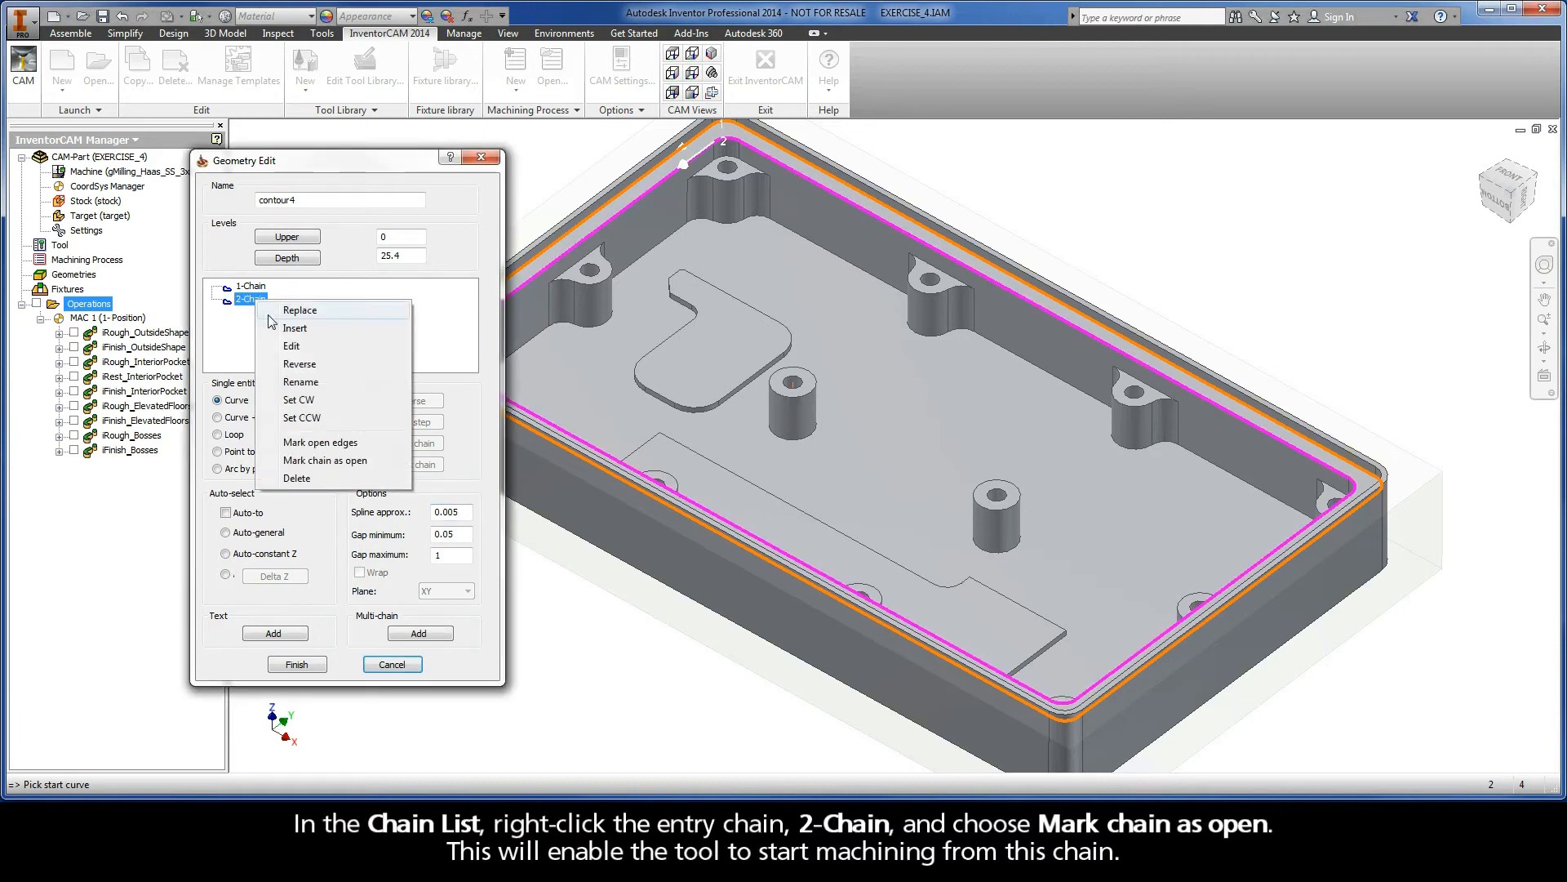
left_click(364, 462)
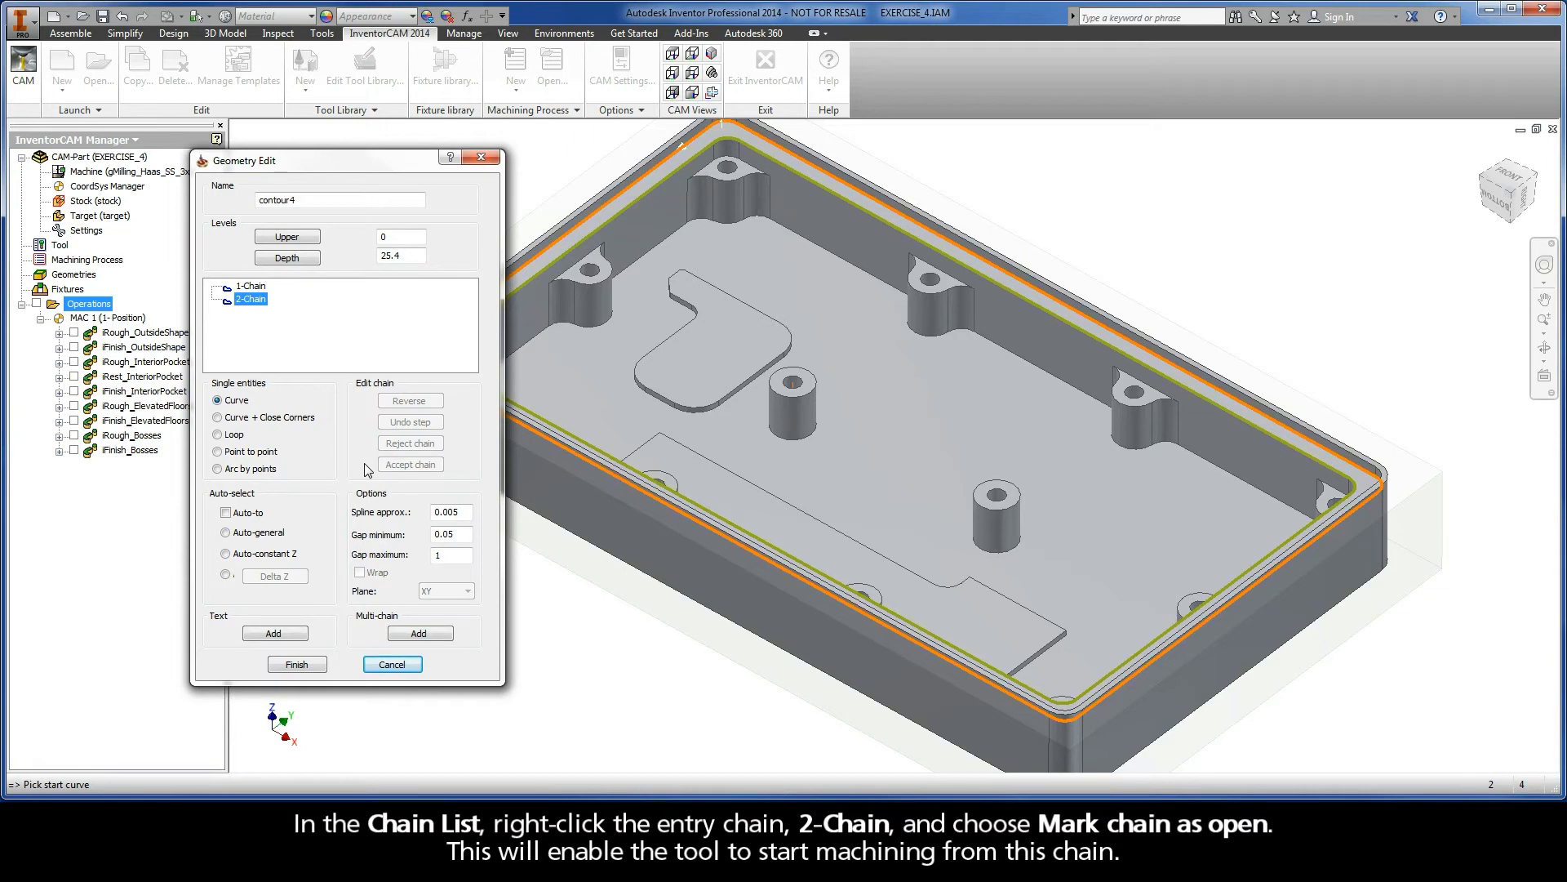
left_click(296, 664)
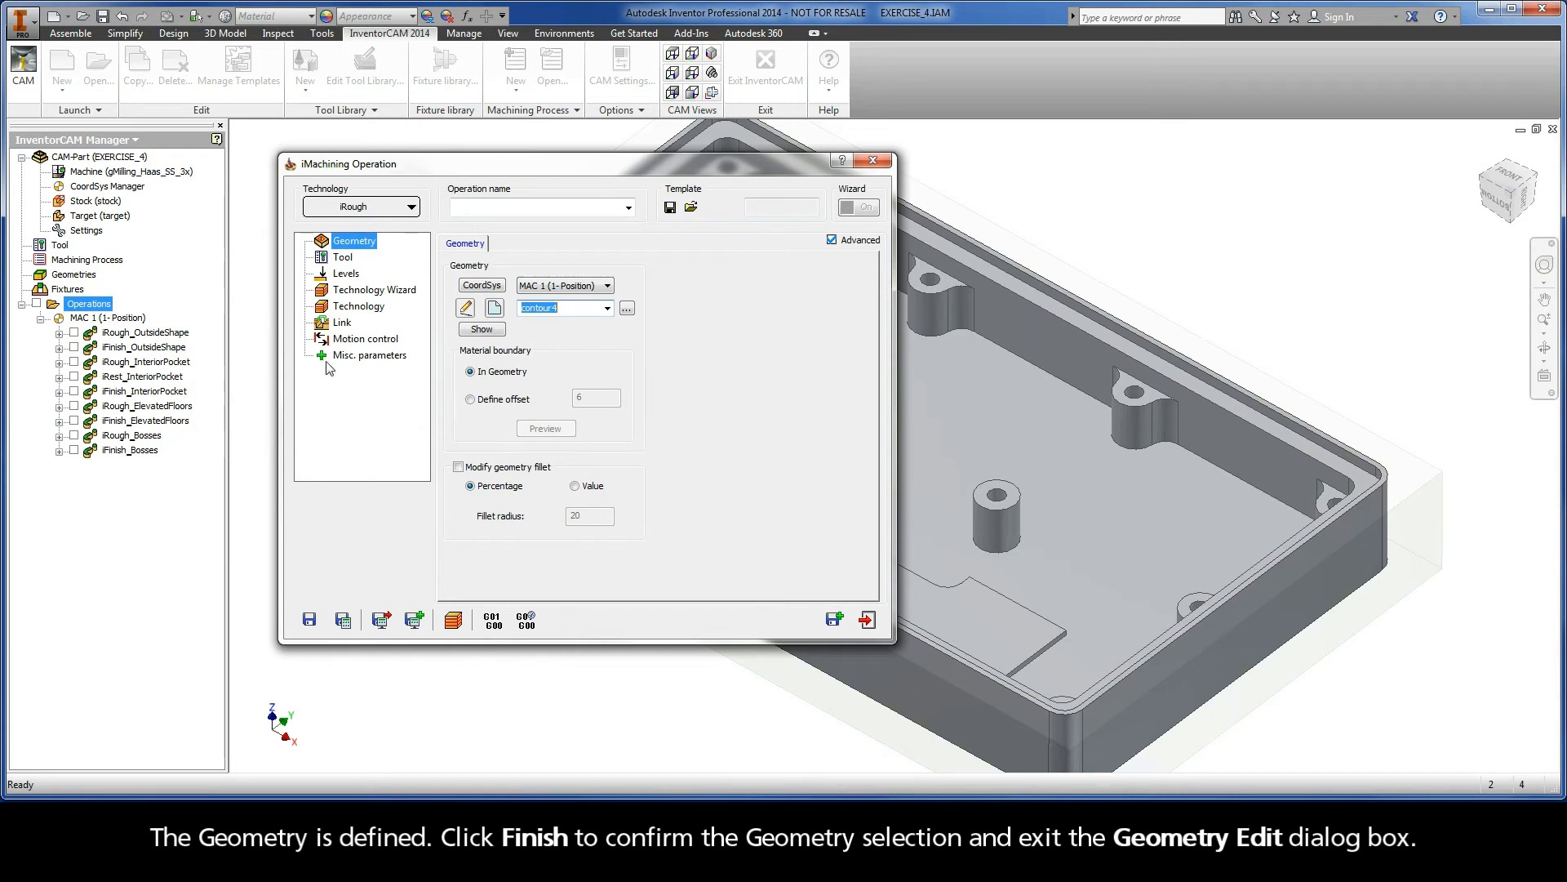
Assign tool number 2, the 6 mm end mill, to the iRough operation.
left_click(342, 257)
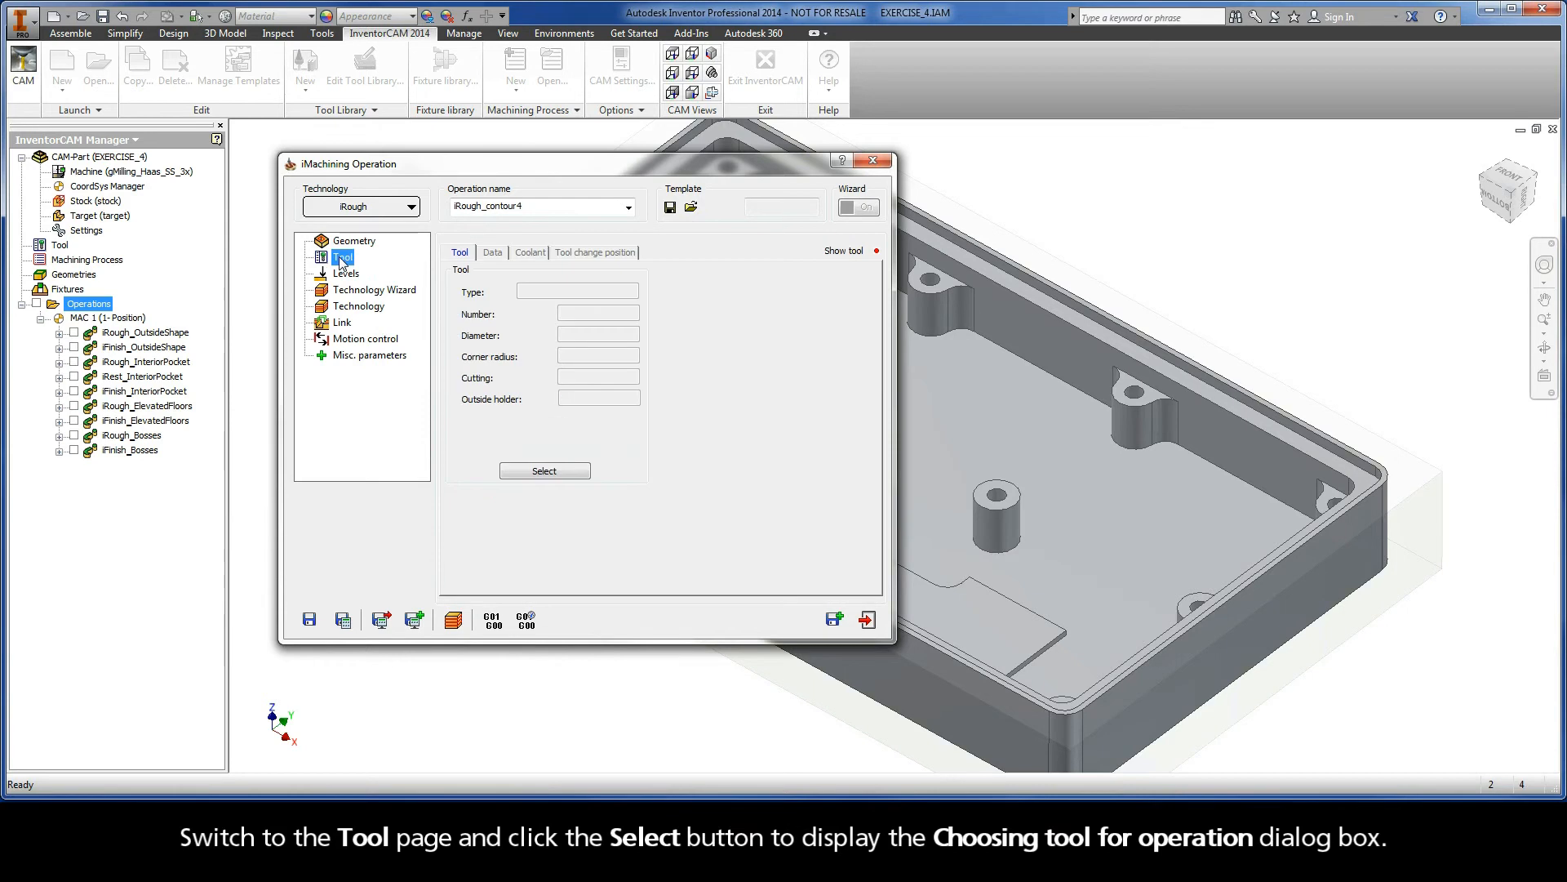
left_click(540, 472)
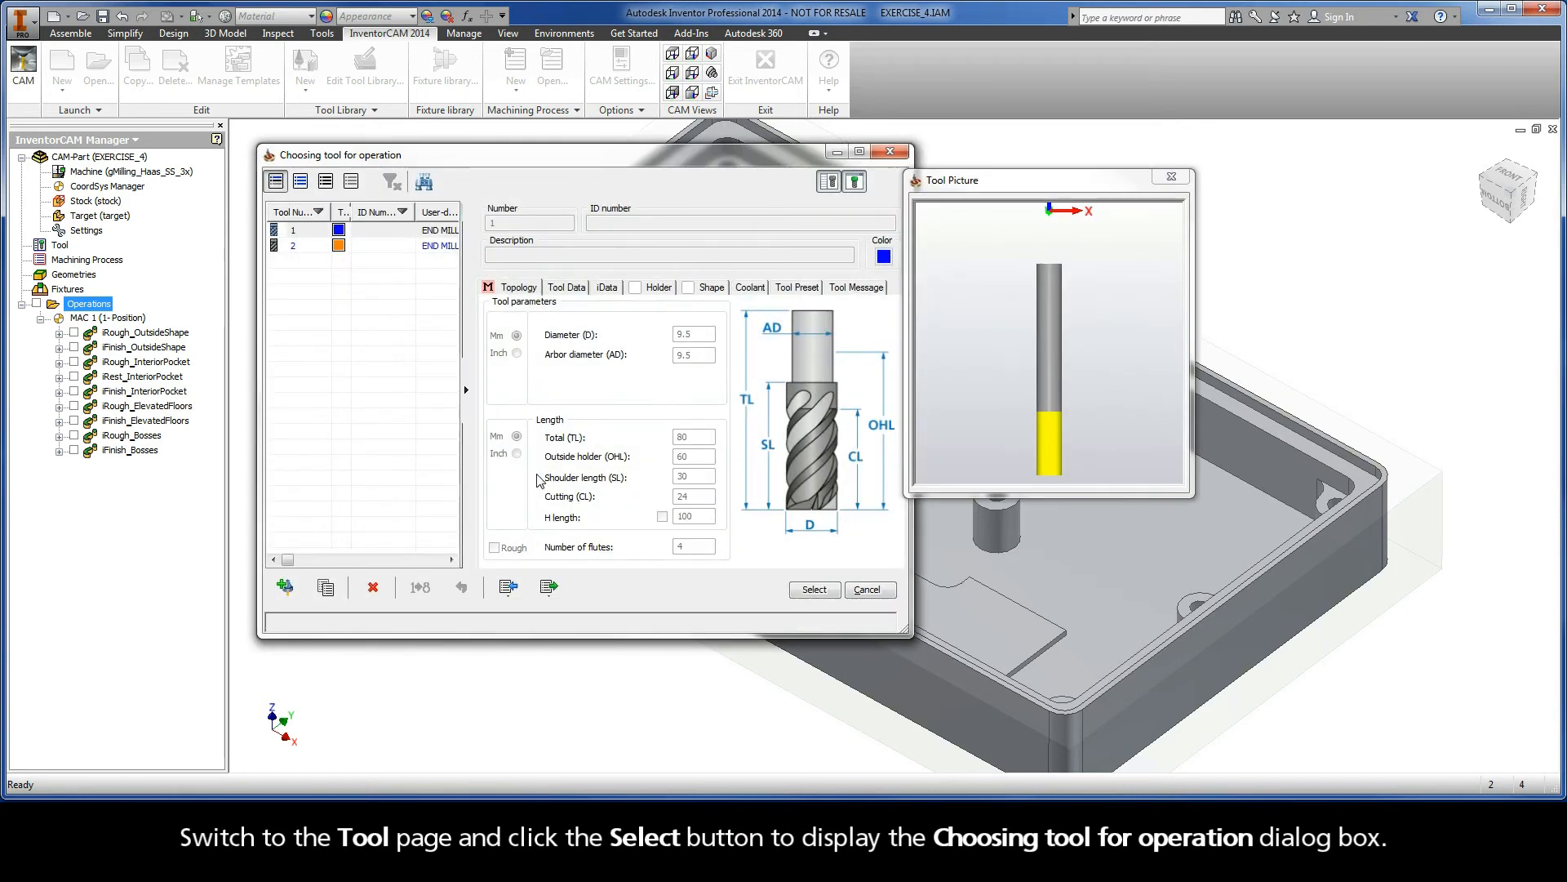
left_click(301, 247)
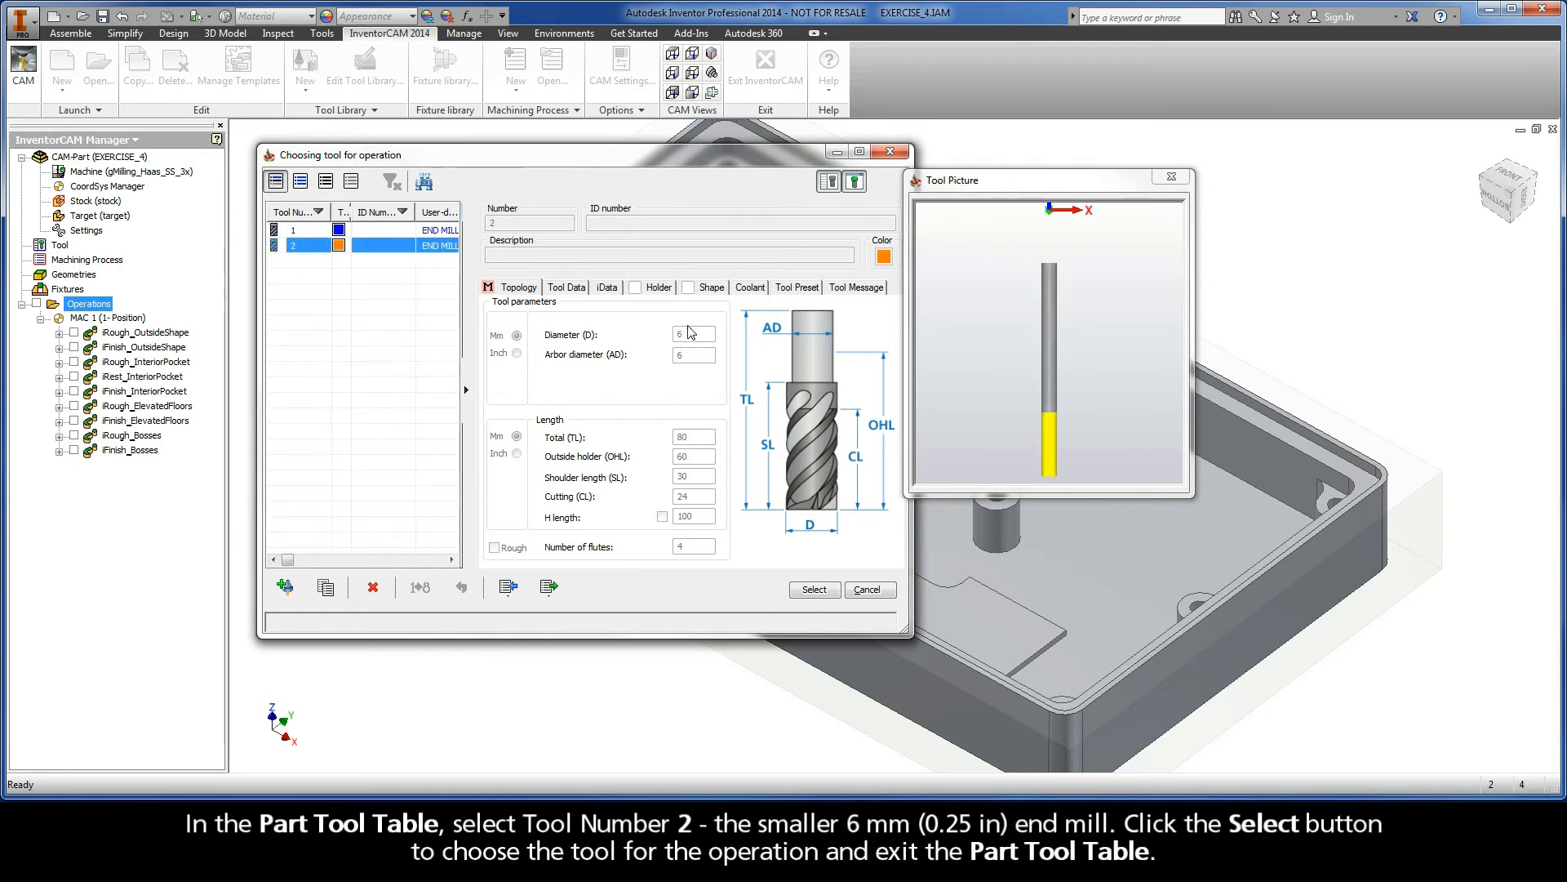
left_click(815, 591)
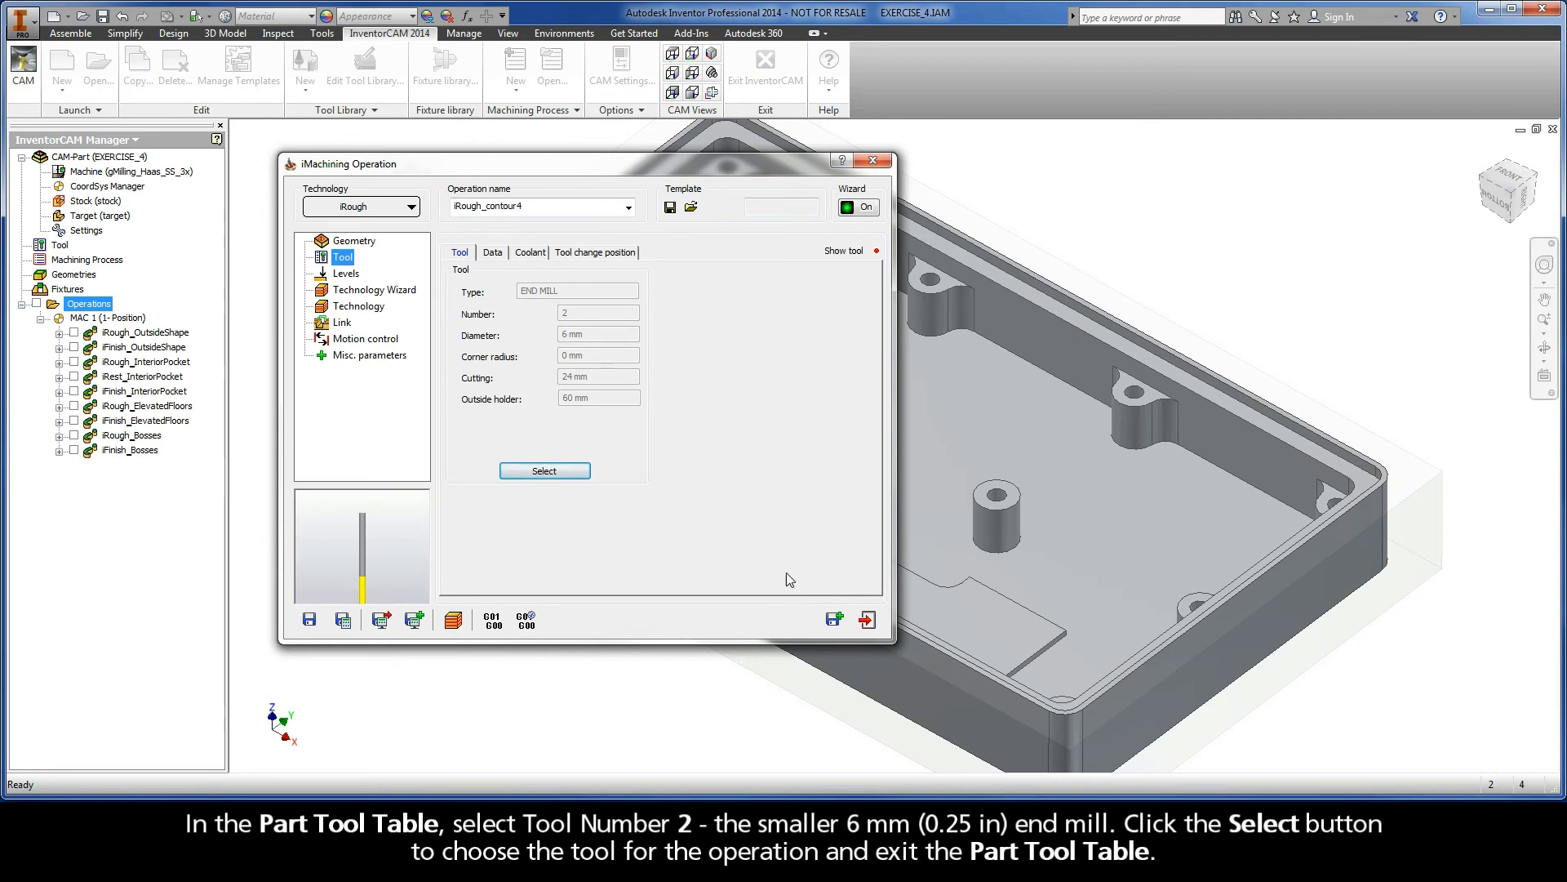
Set the milling levels from the model: upper level 0 at its top edge, pocket depth 2.54 at the pocket ledge's top face.
left_click(348, 275)
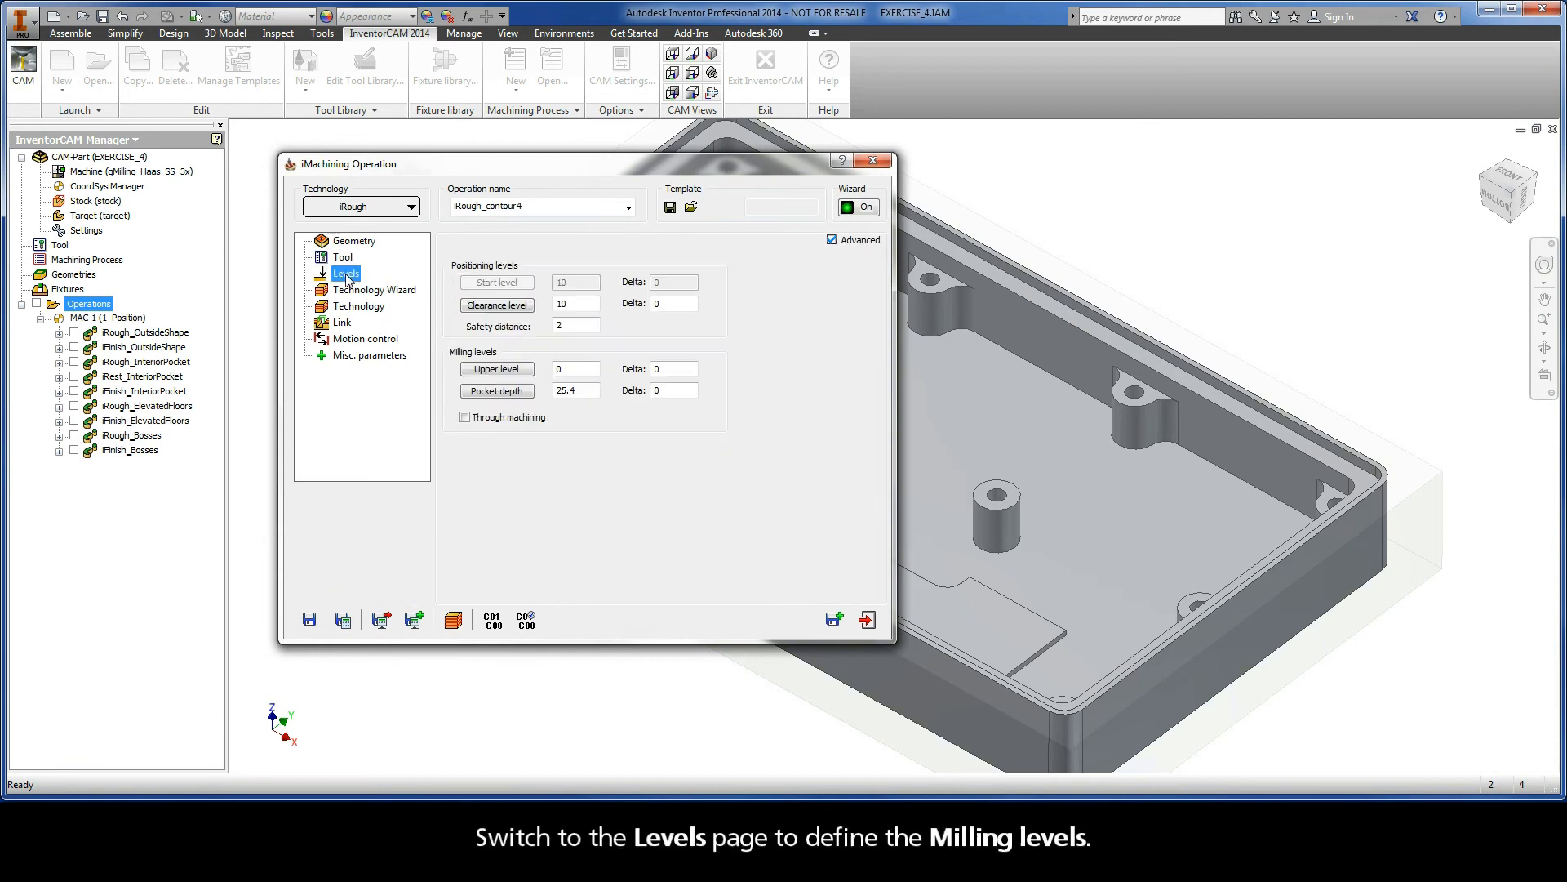
left_click(498, 370)
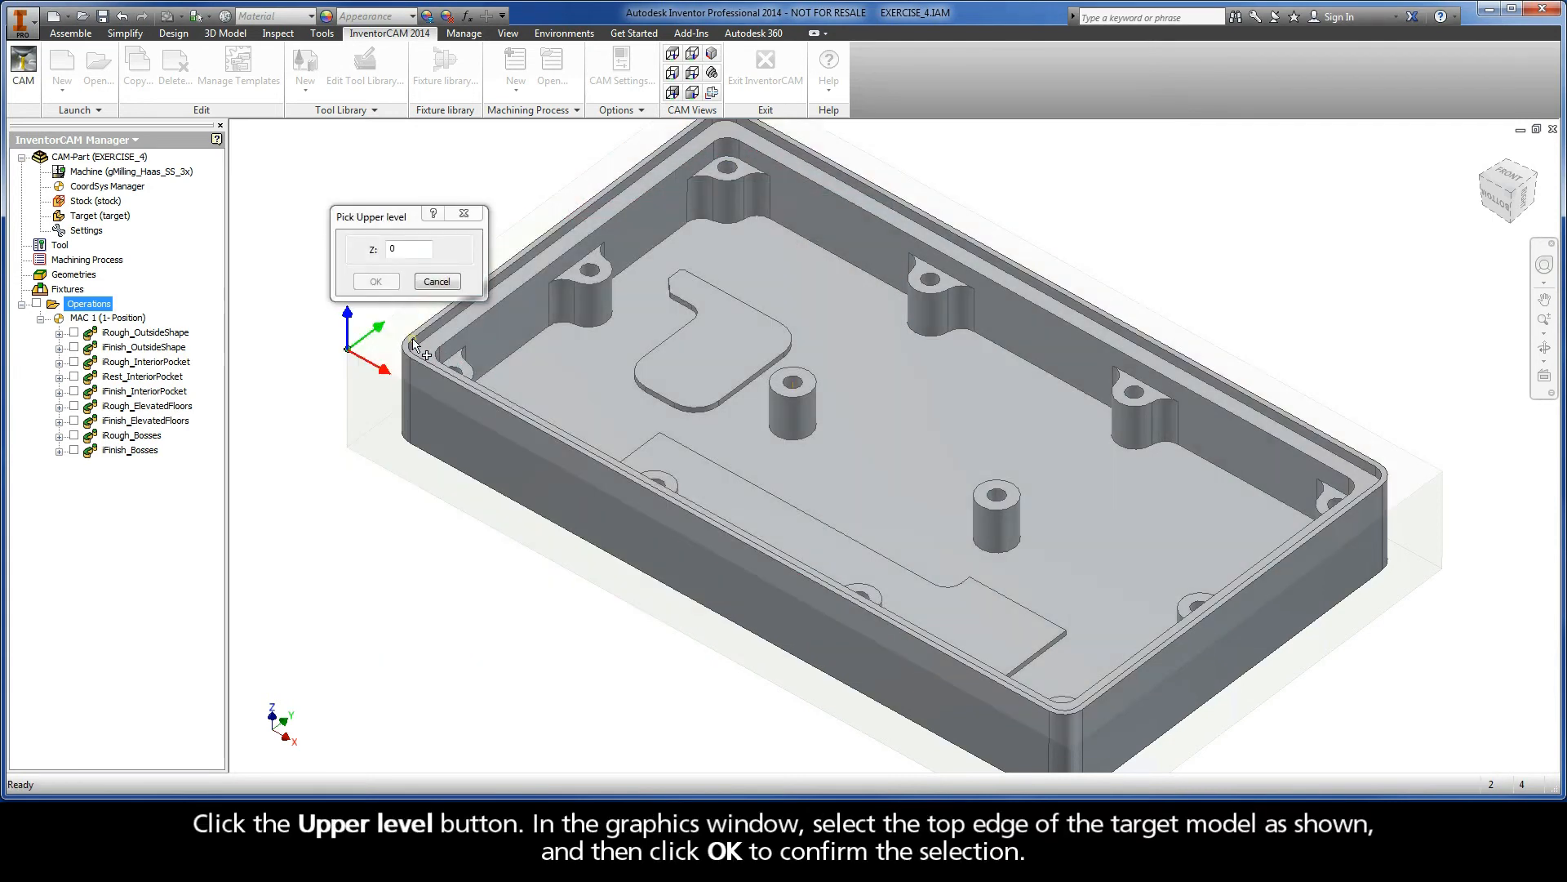
left_click(413, 342)
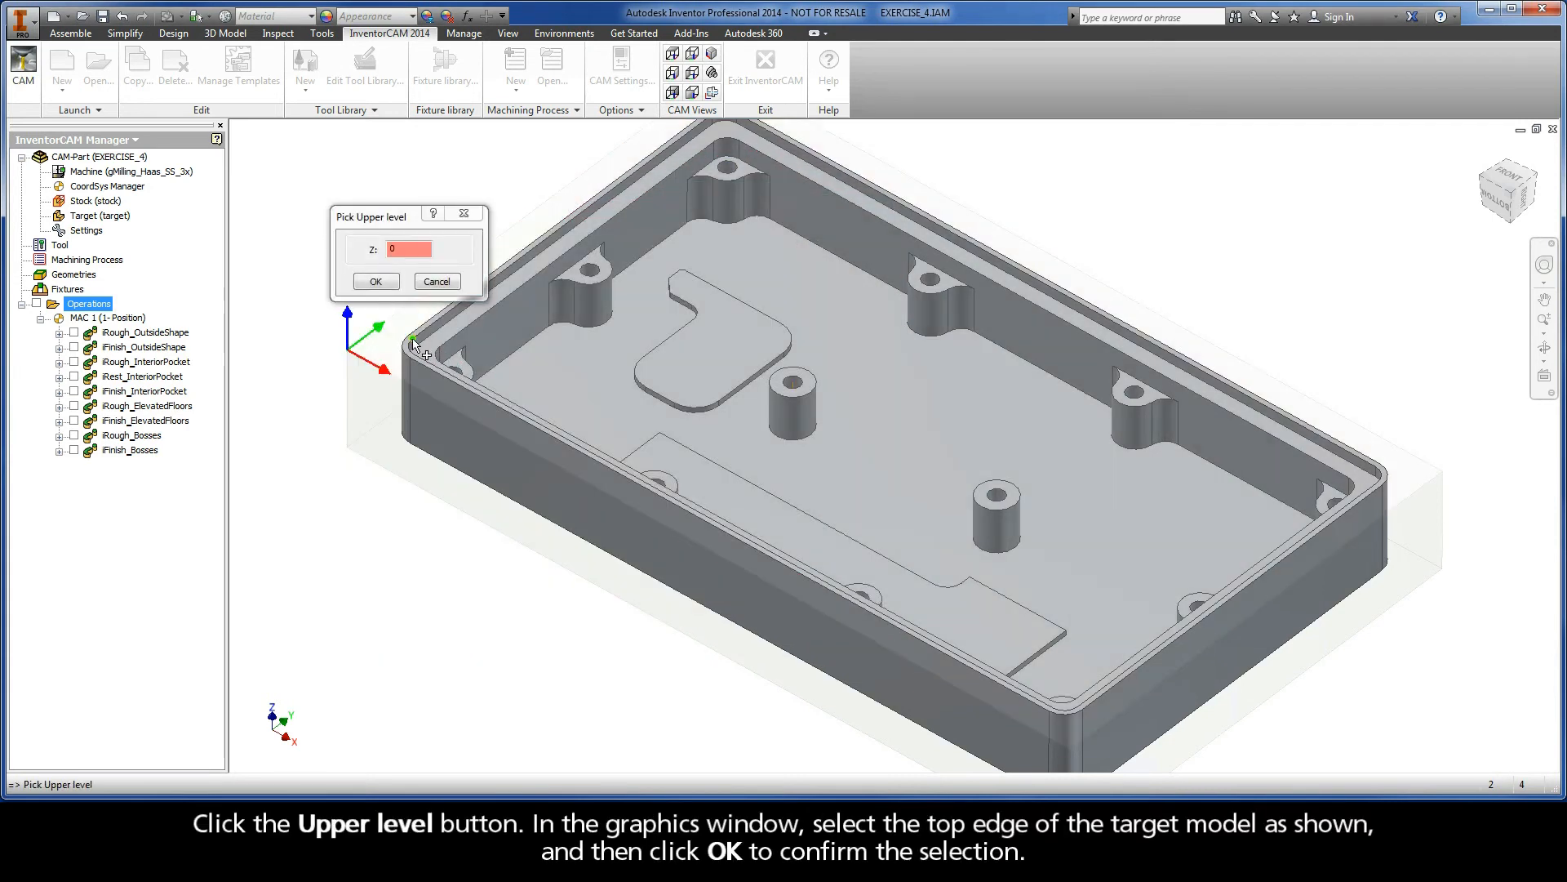
left_click(376, 282)
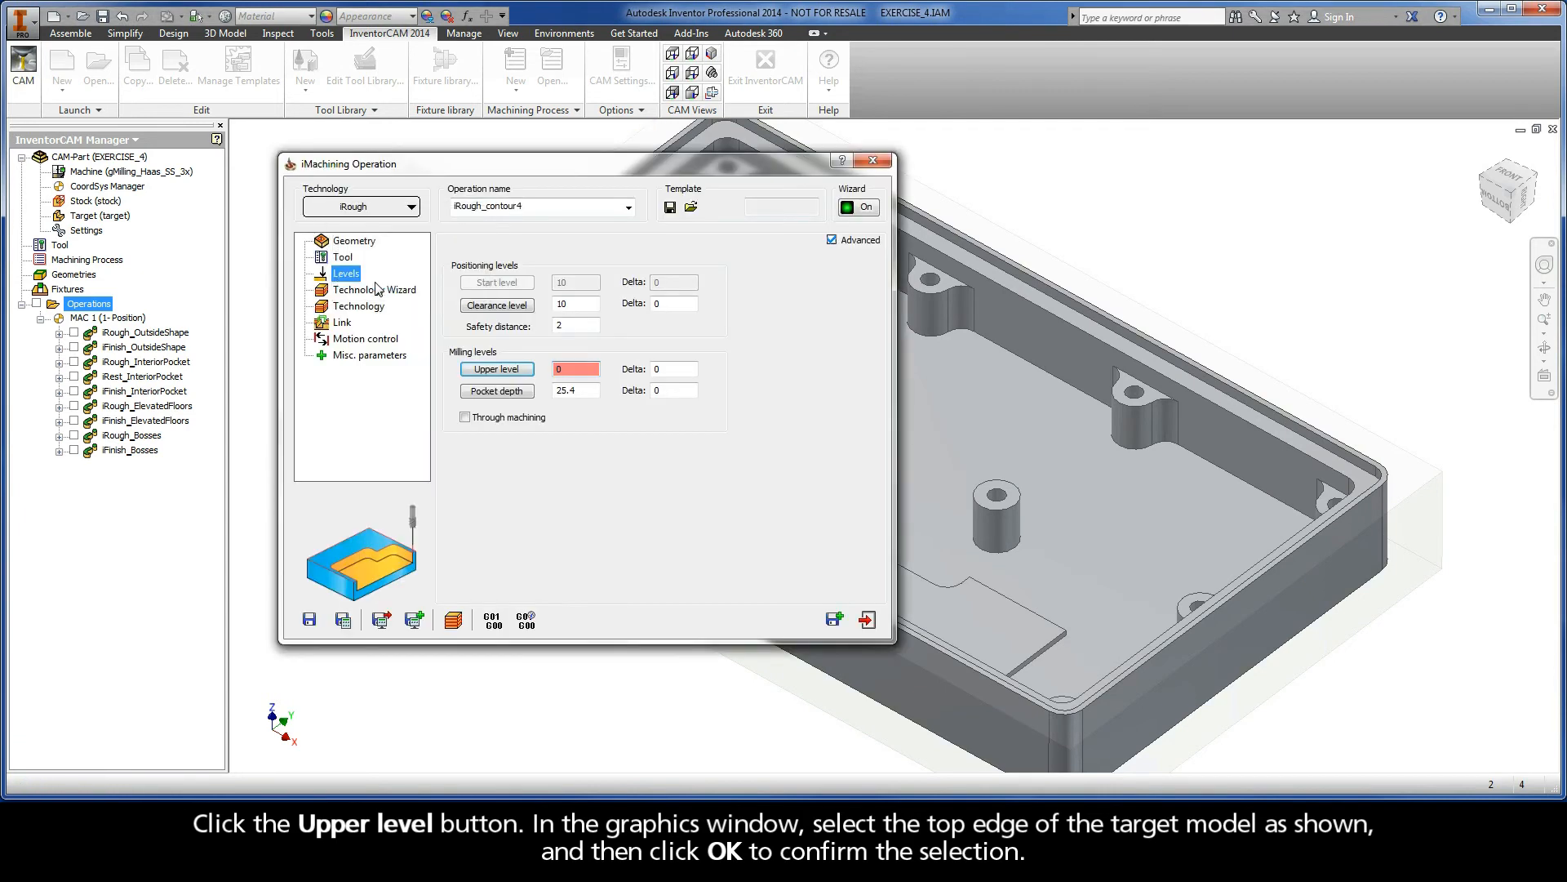
left_click(498, 391)
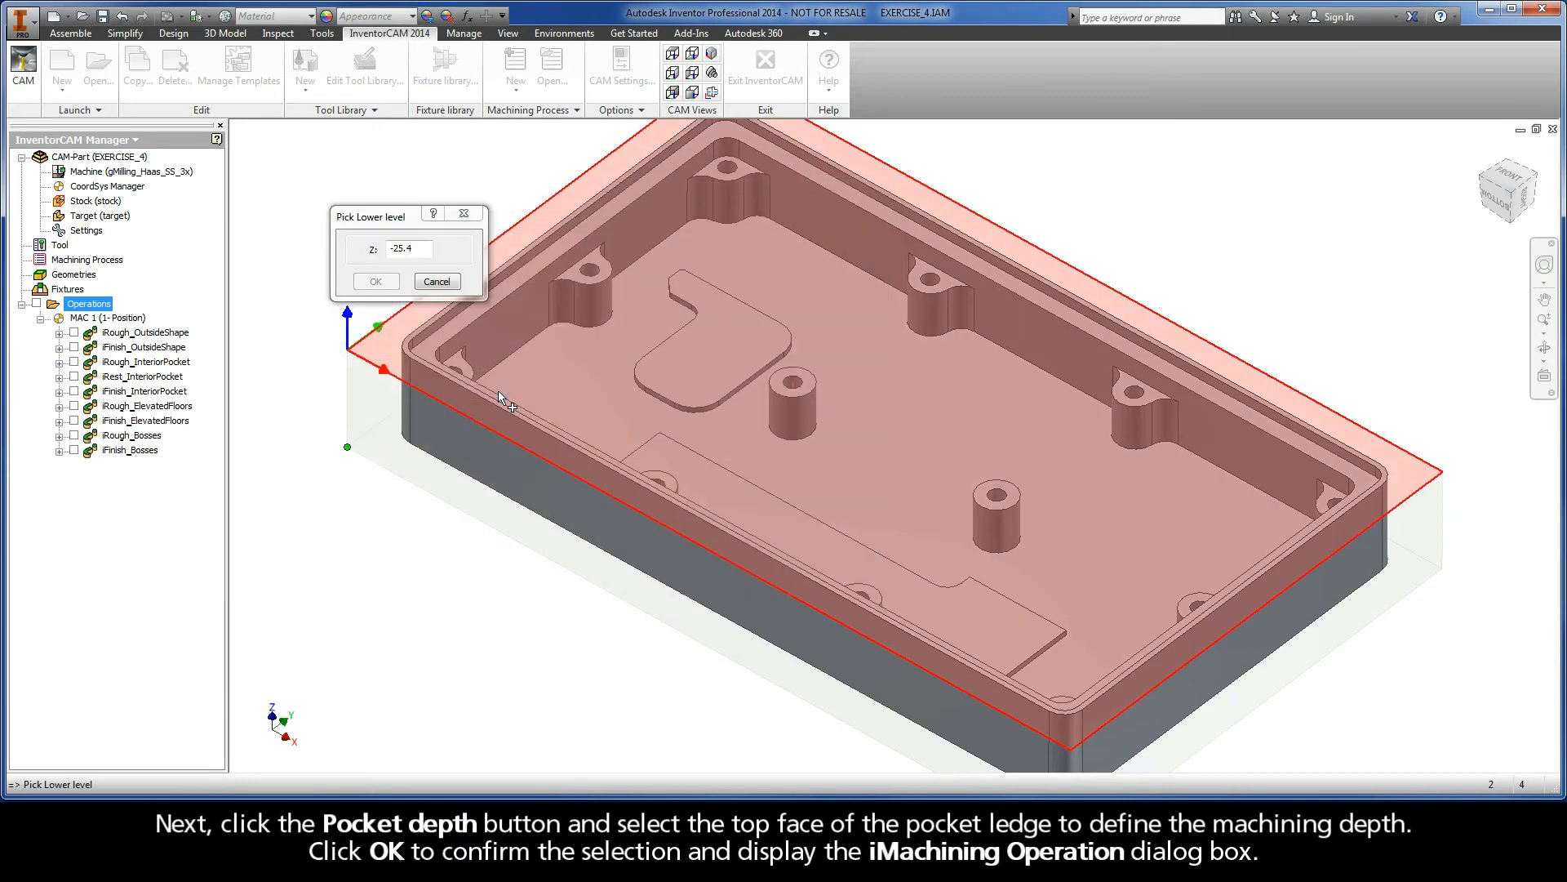
right_click(536, 269)
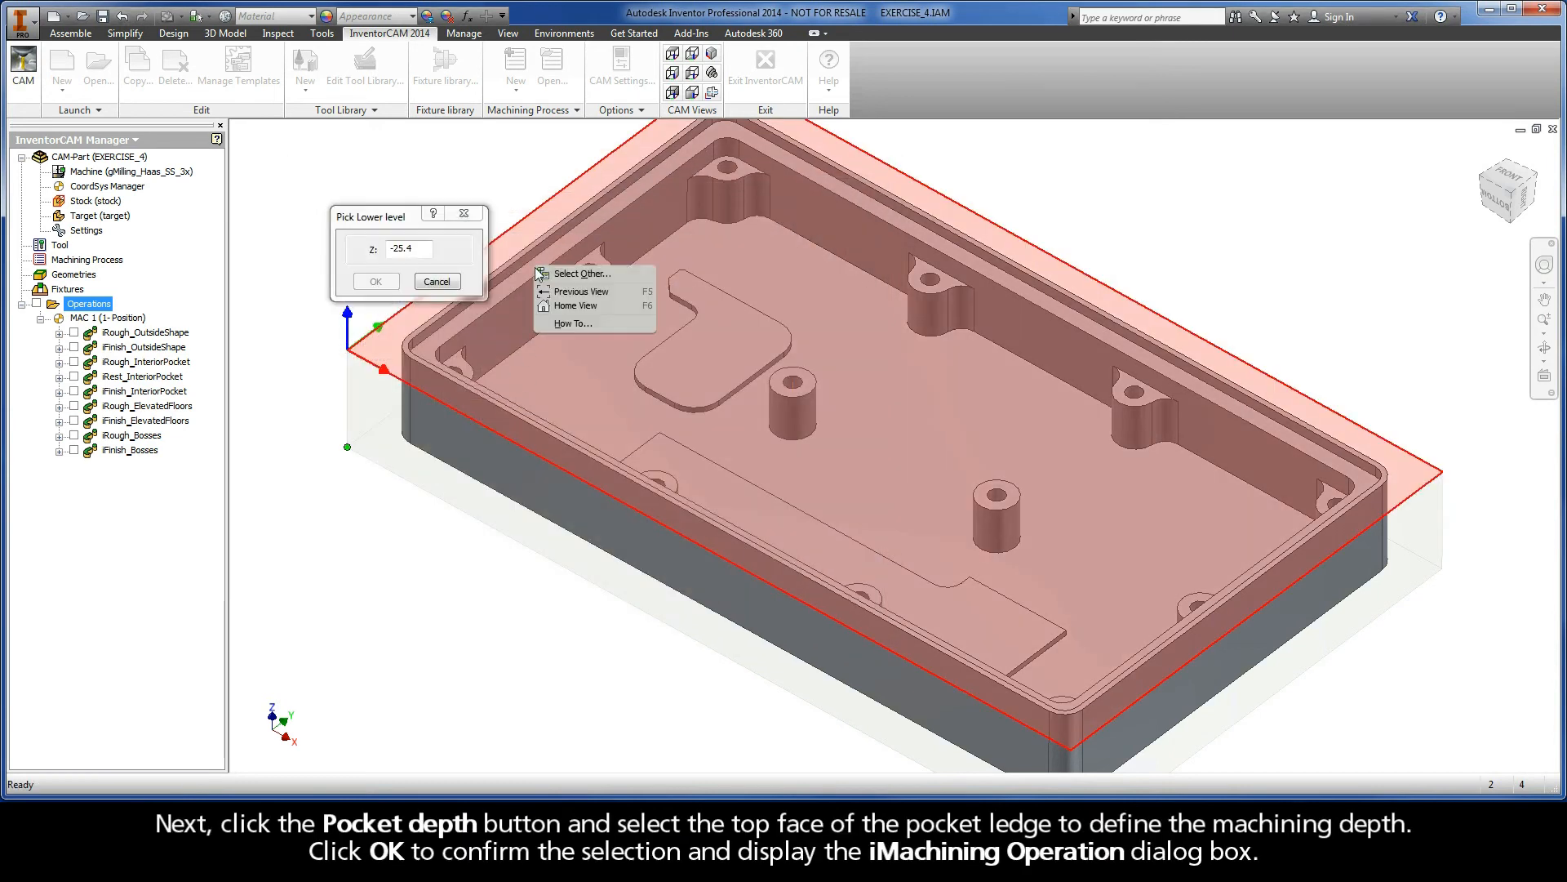
left_click(546, 273)
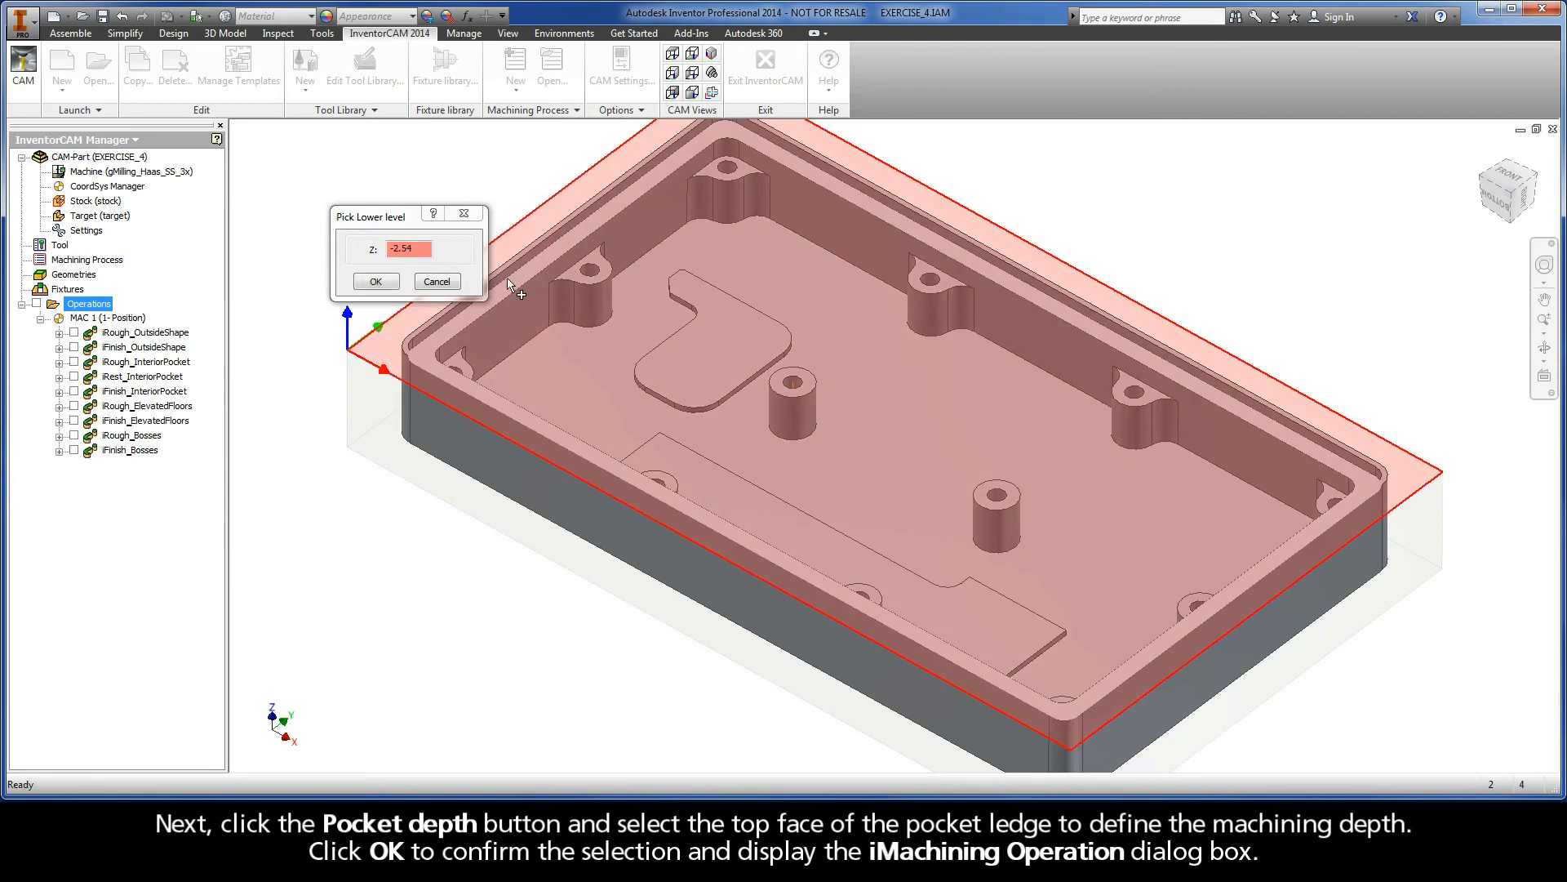
left_click(376, 281)
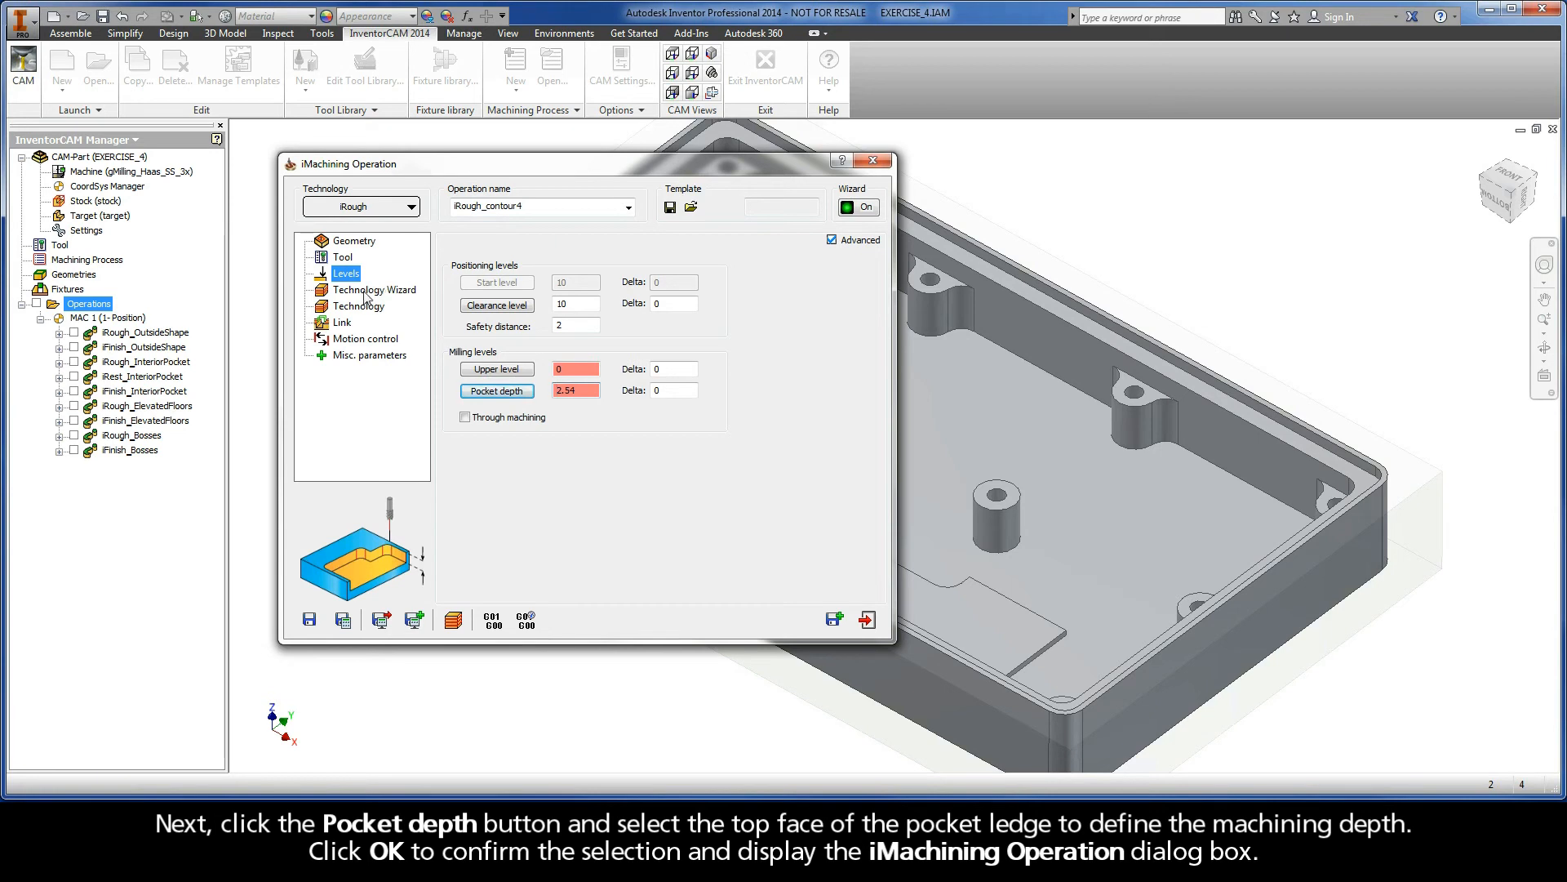
Set the Technology Wizard's machining level to 1 and review the wall / island offset in the technology parameters.
left_click(366, 291)
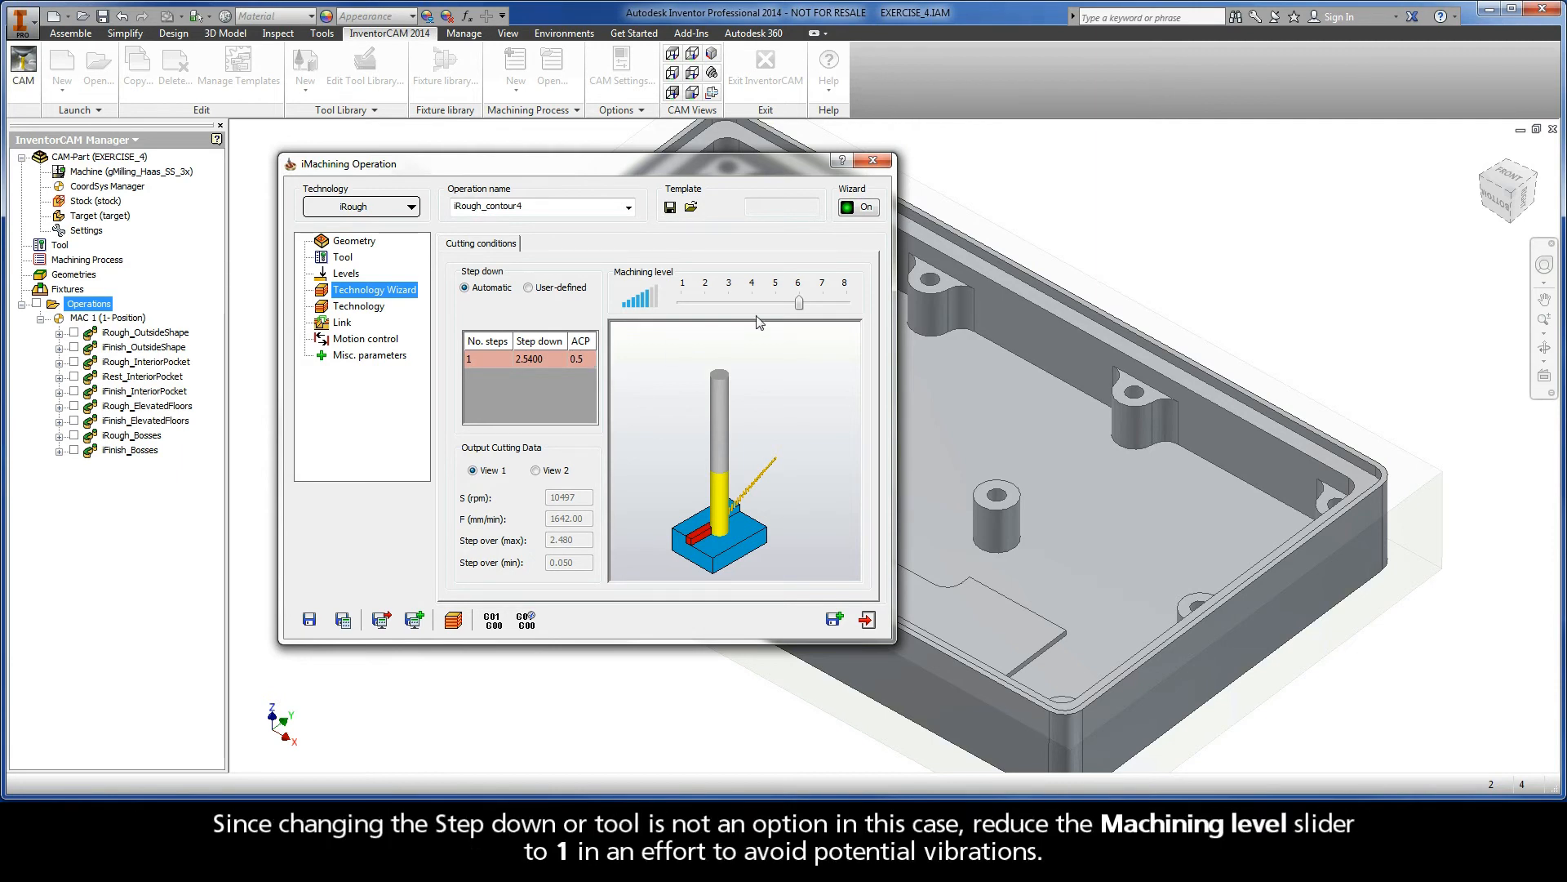
left_click_drag(800, 308, 683, 305)
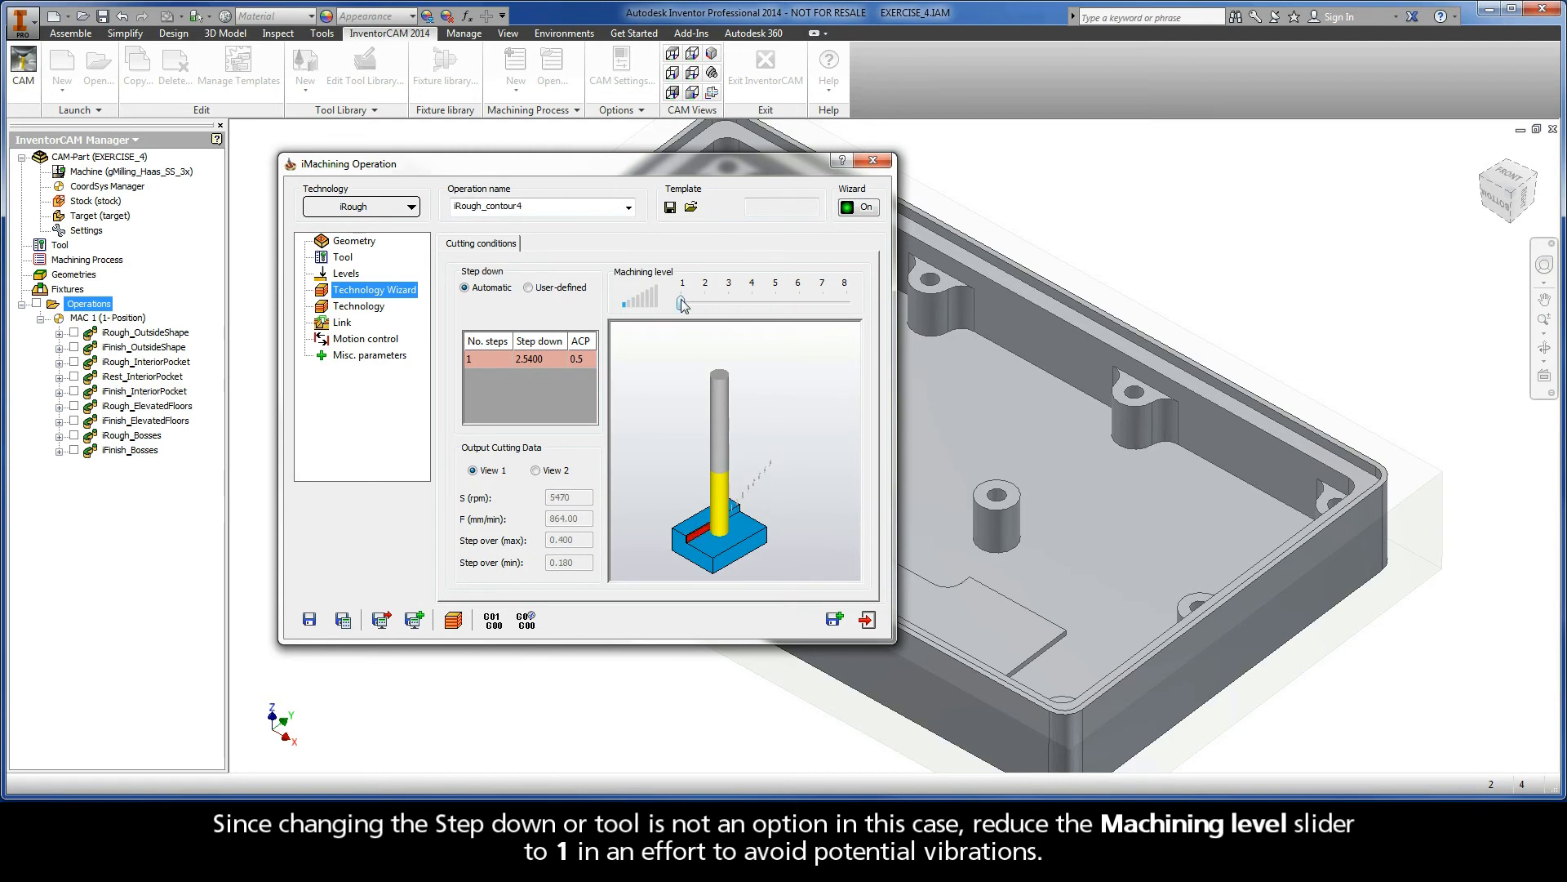
left_click(360, 308)
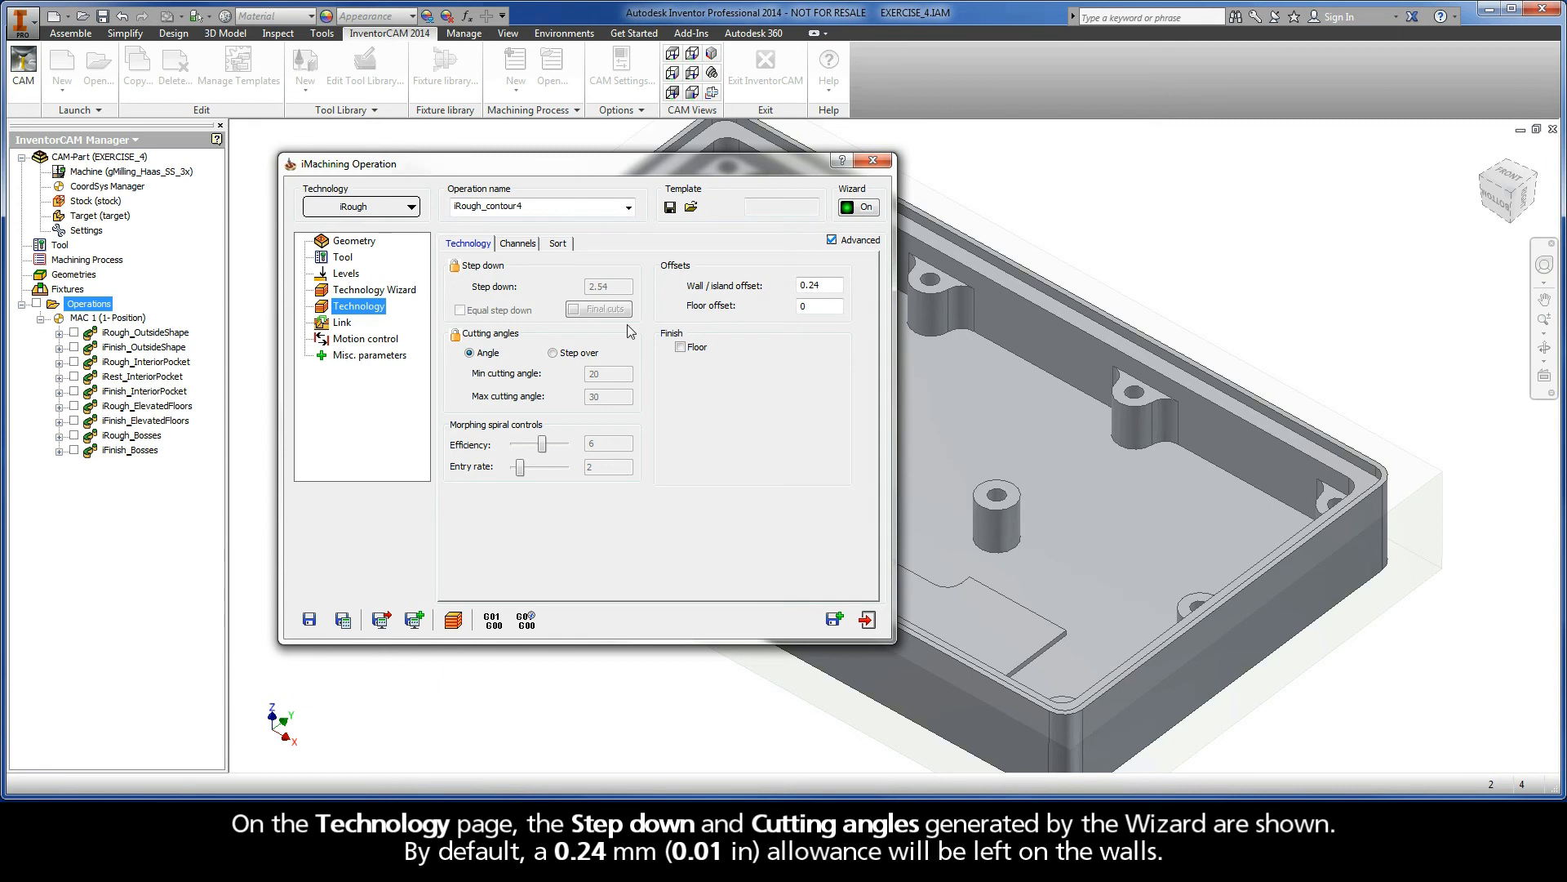
left_click(813, 285)
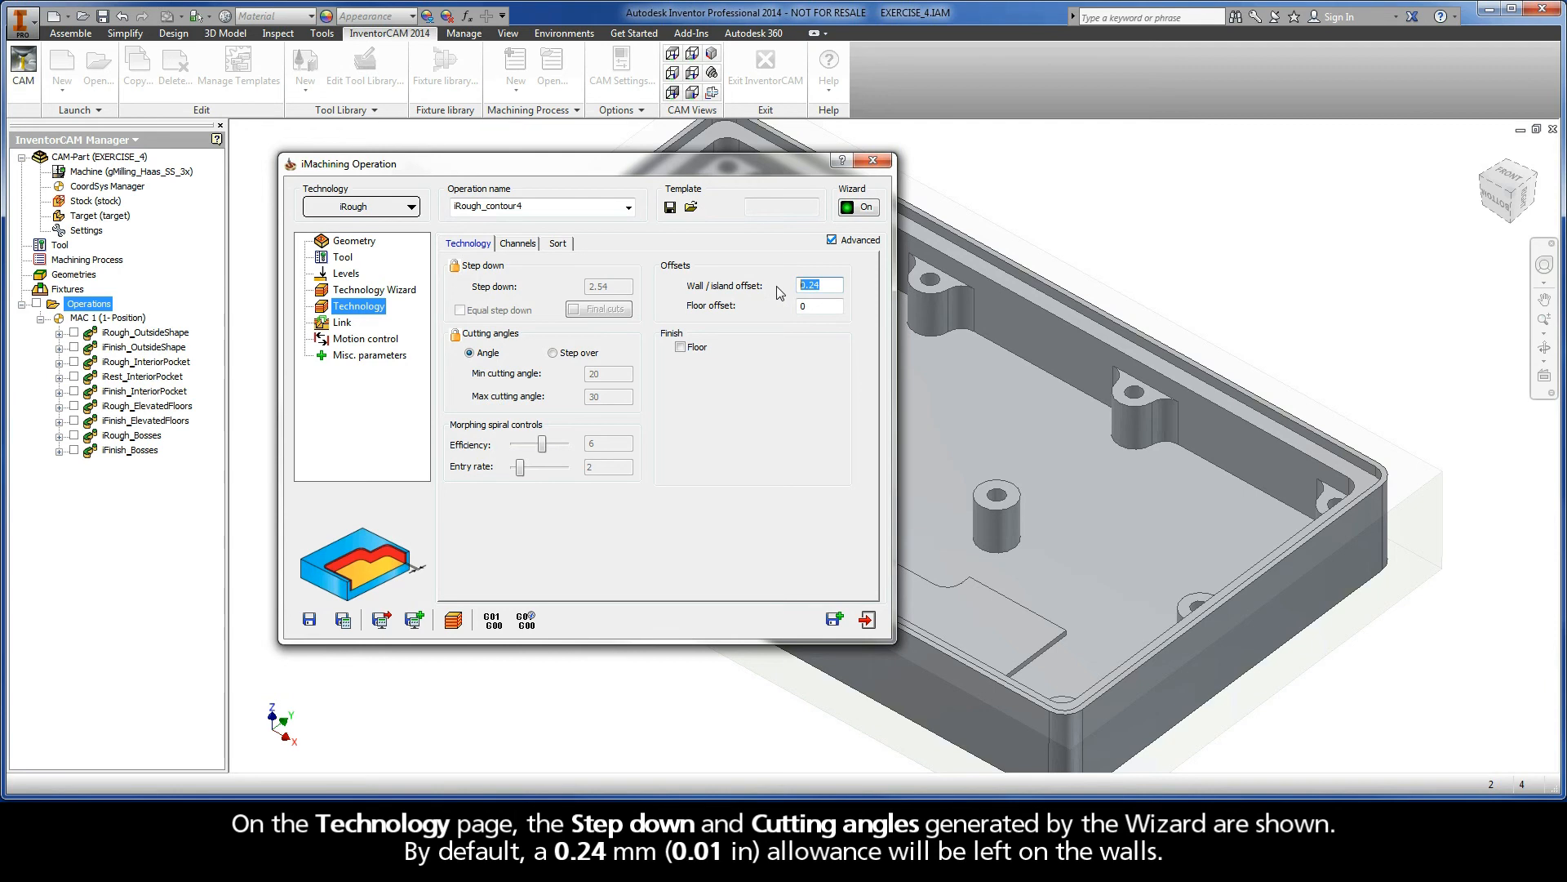
Rename the operation as iRough_PocketLedge, then save and calculate it.
left_click(535, 206)
left_click_drag(525, 206, 485, 208)
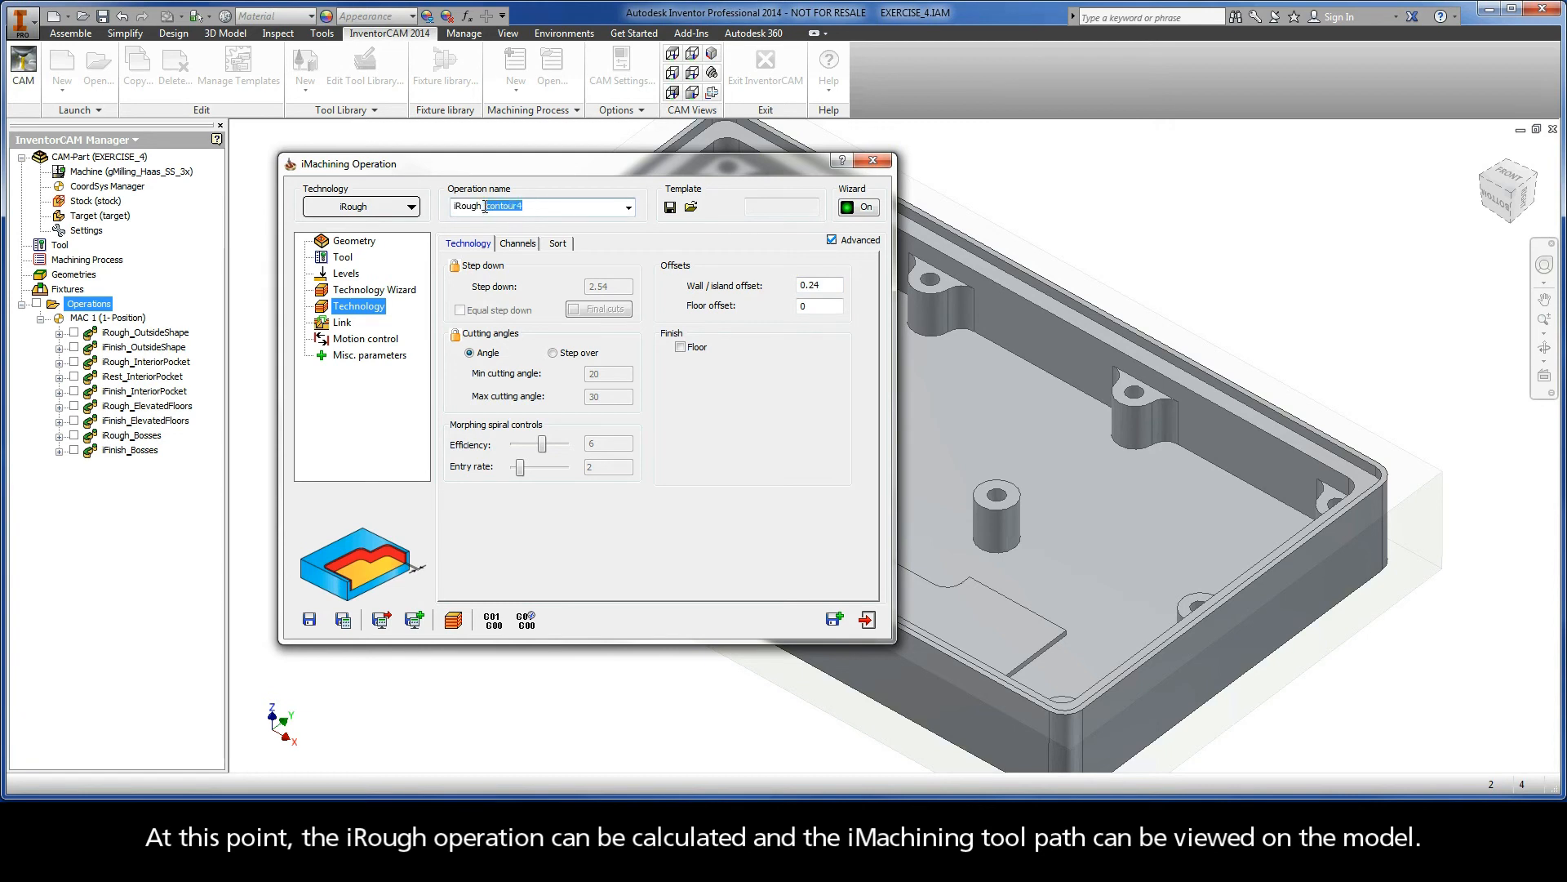
type("PocketLedge")
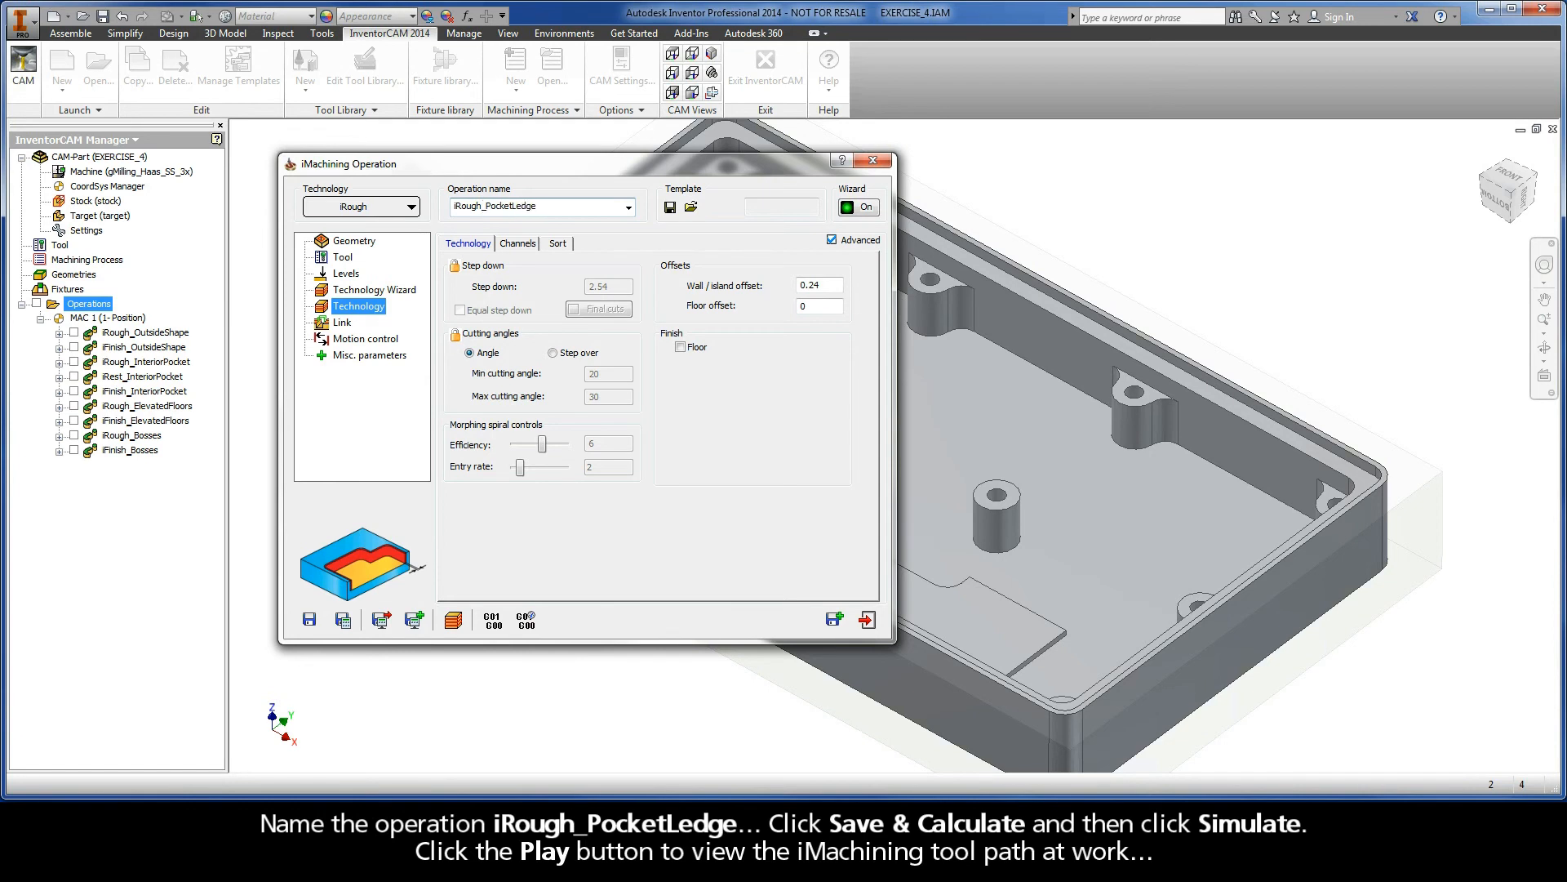
left_click(342, 620)
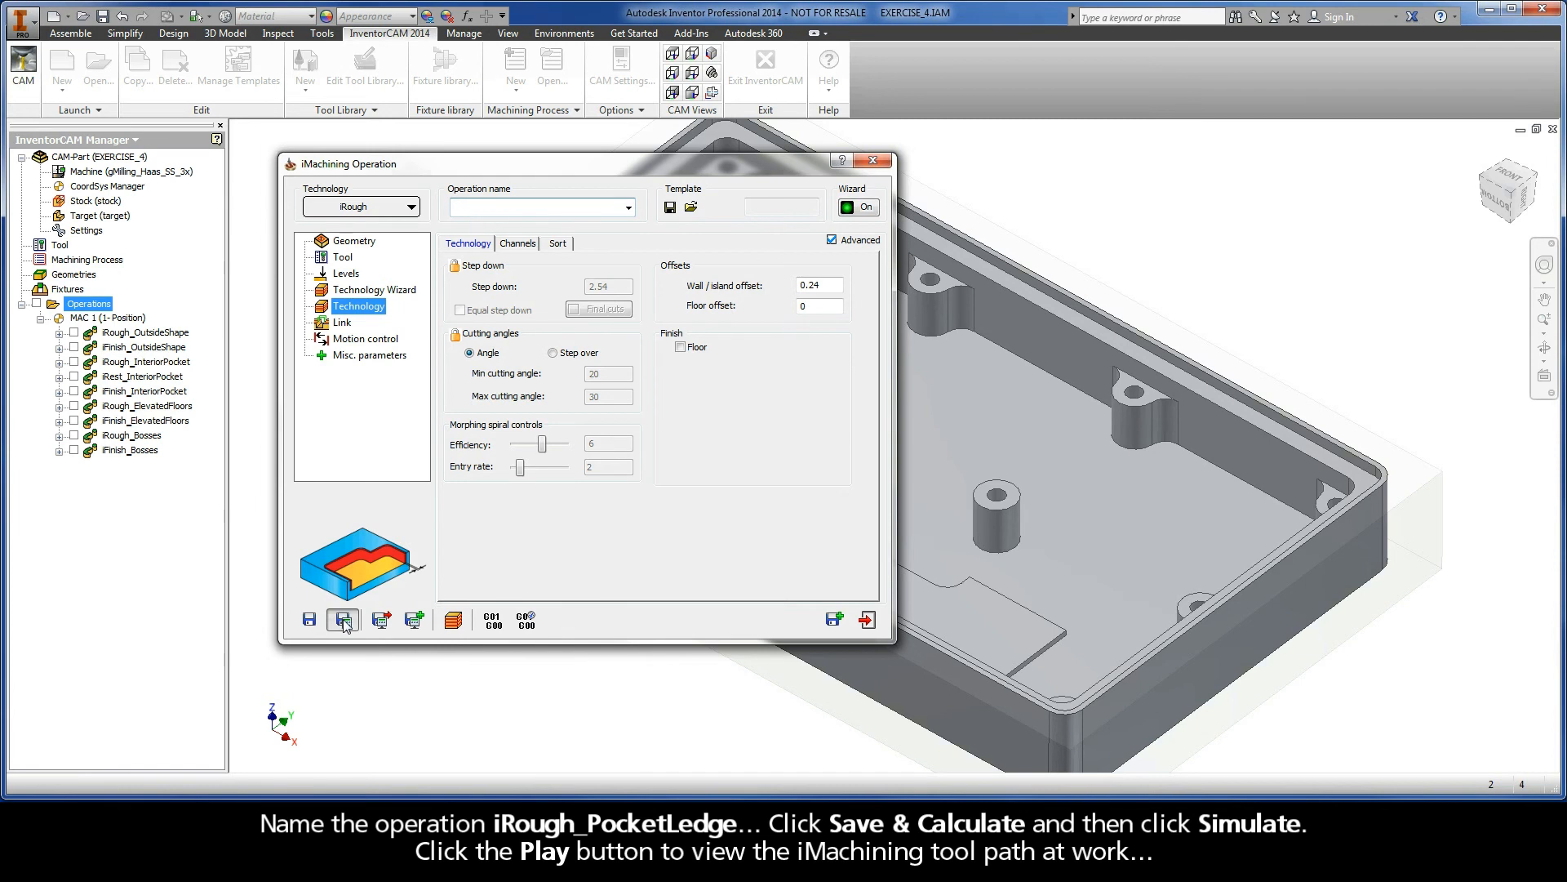
Play the Host CAD simulation of the pocket ledge roughing tool path, then exit the simulation.
left_click(454, 622)
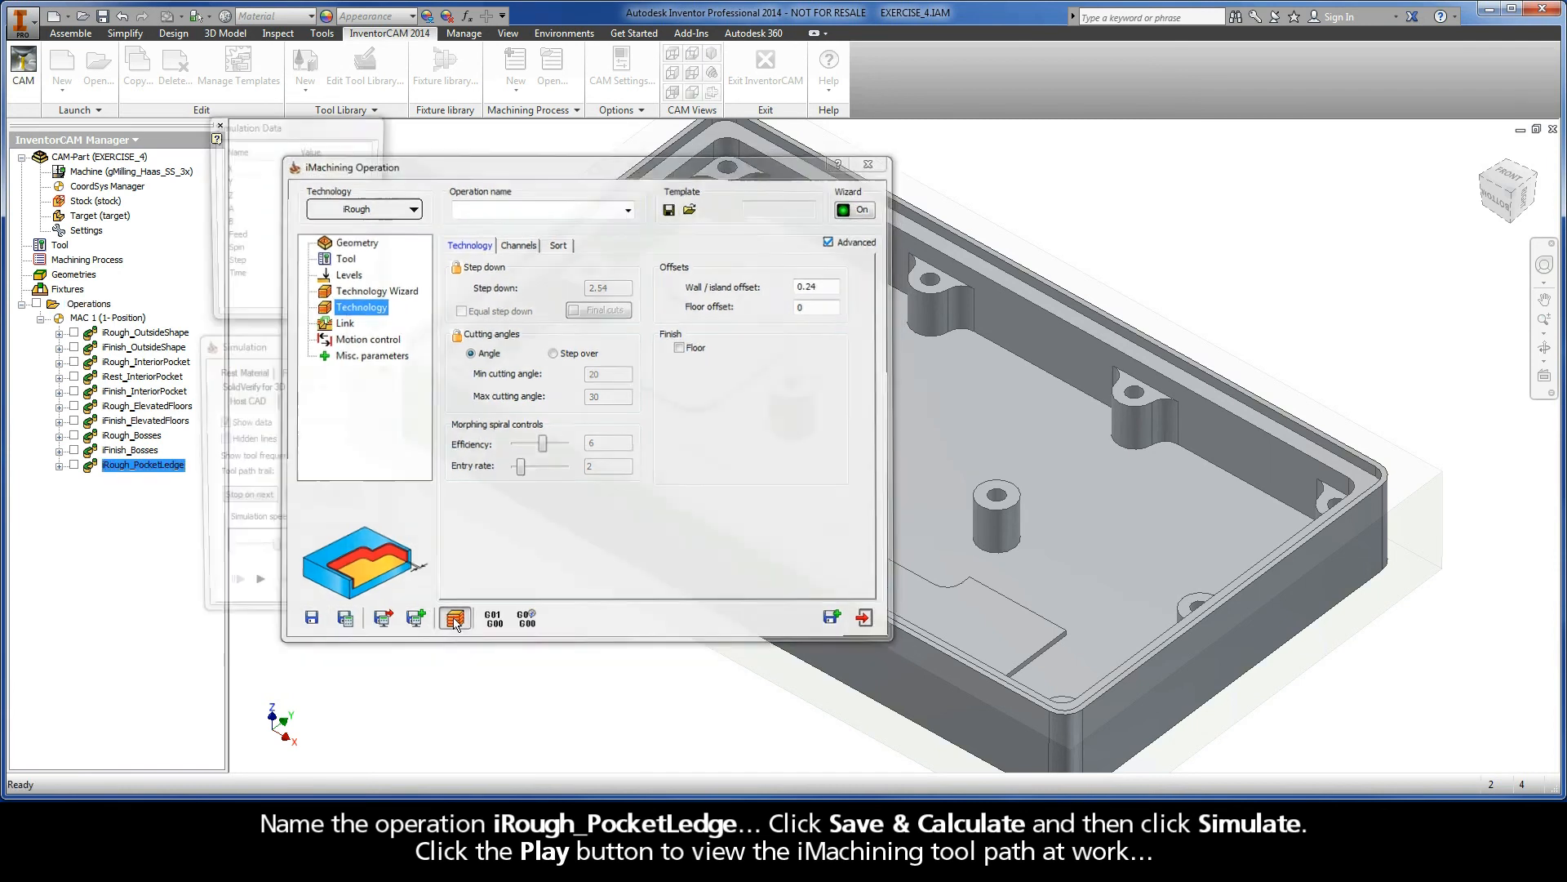
left_click(257, 592)
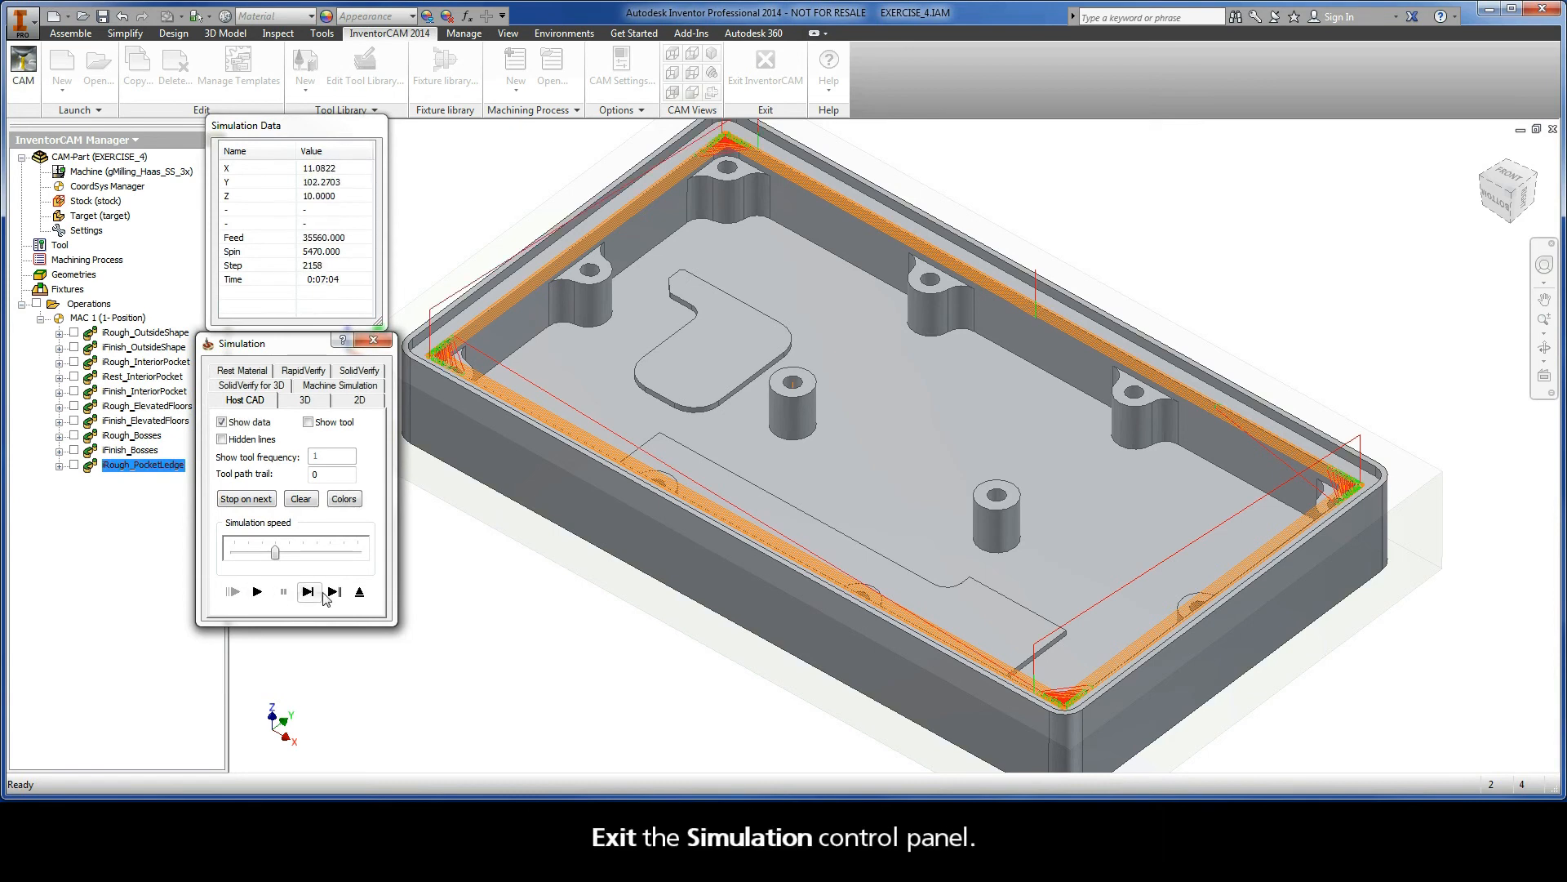
left_click(360, 594)
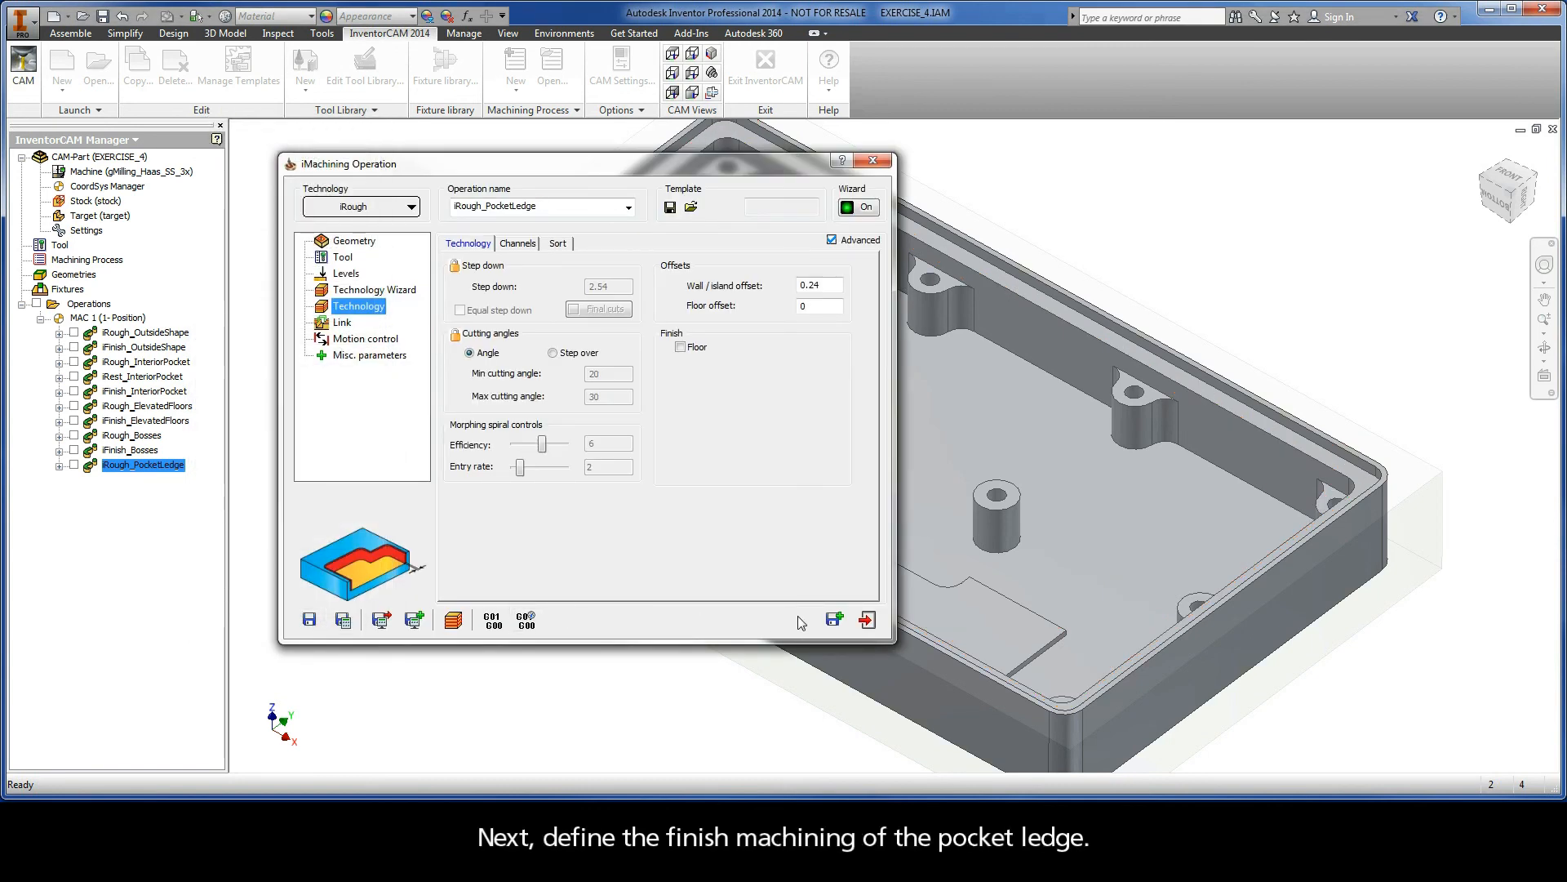
Save and copy the iRough_PocketLedge operation, and change the copy's technology to iFinish.
left_click(835, 619)
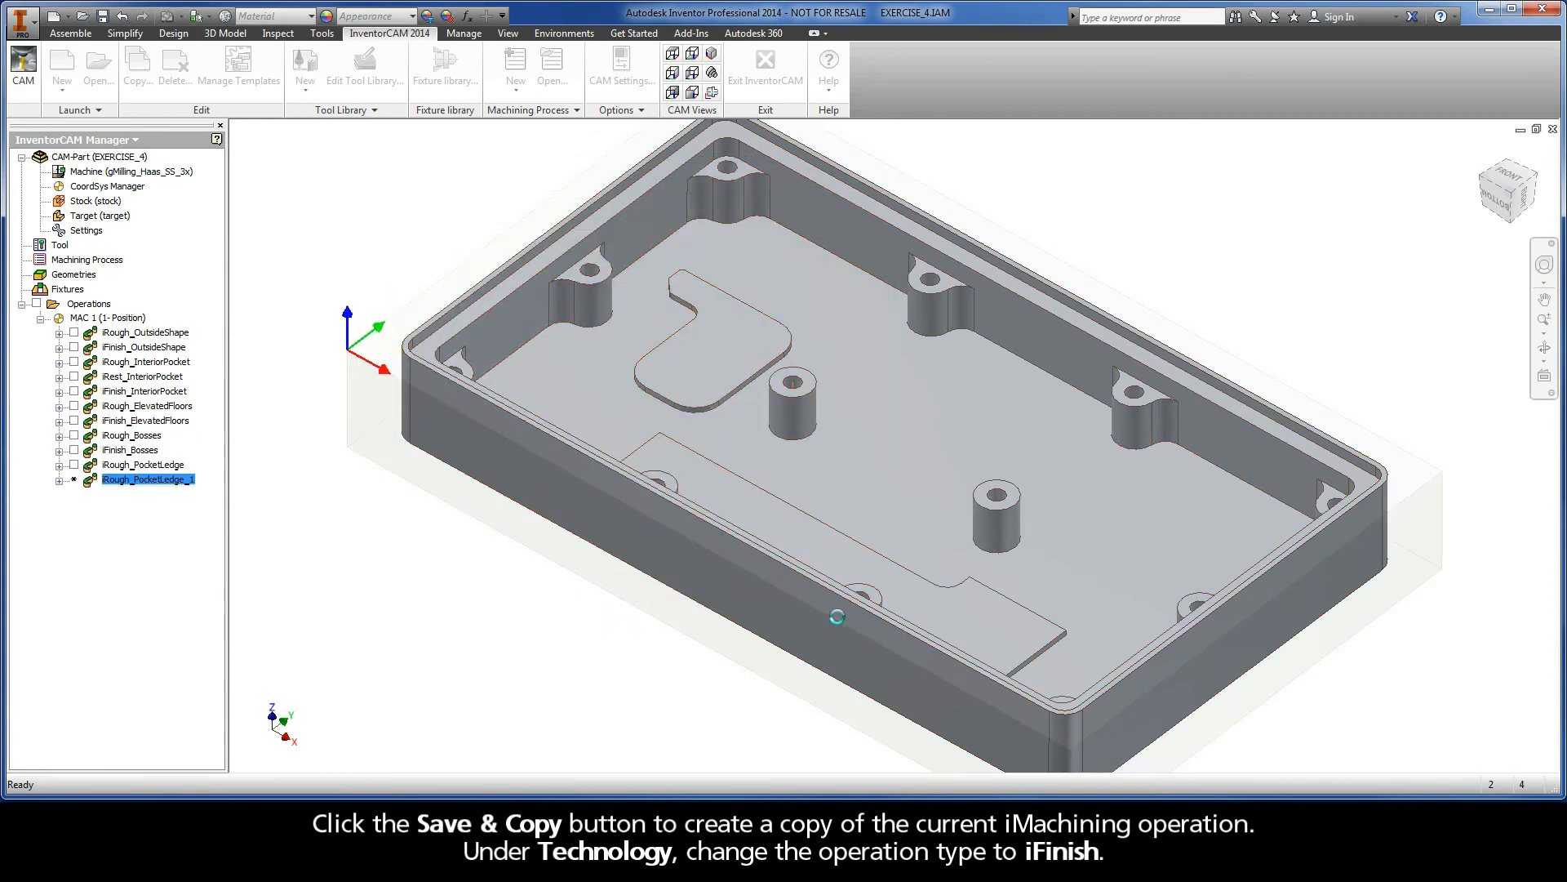
double_click(552, 207)
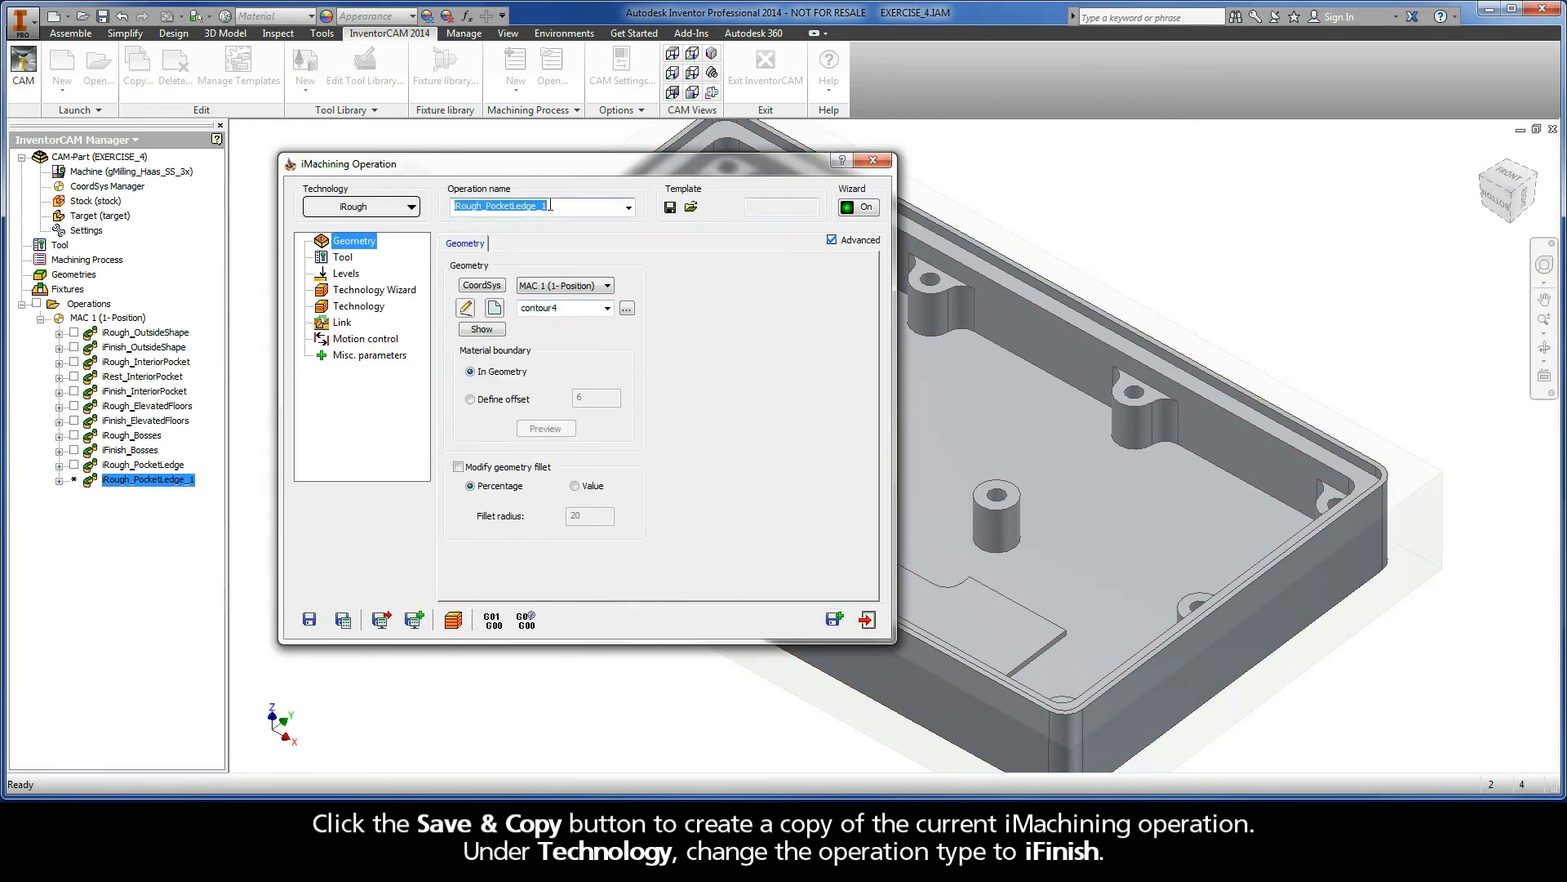
left_click(377, 209)
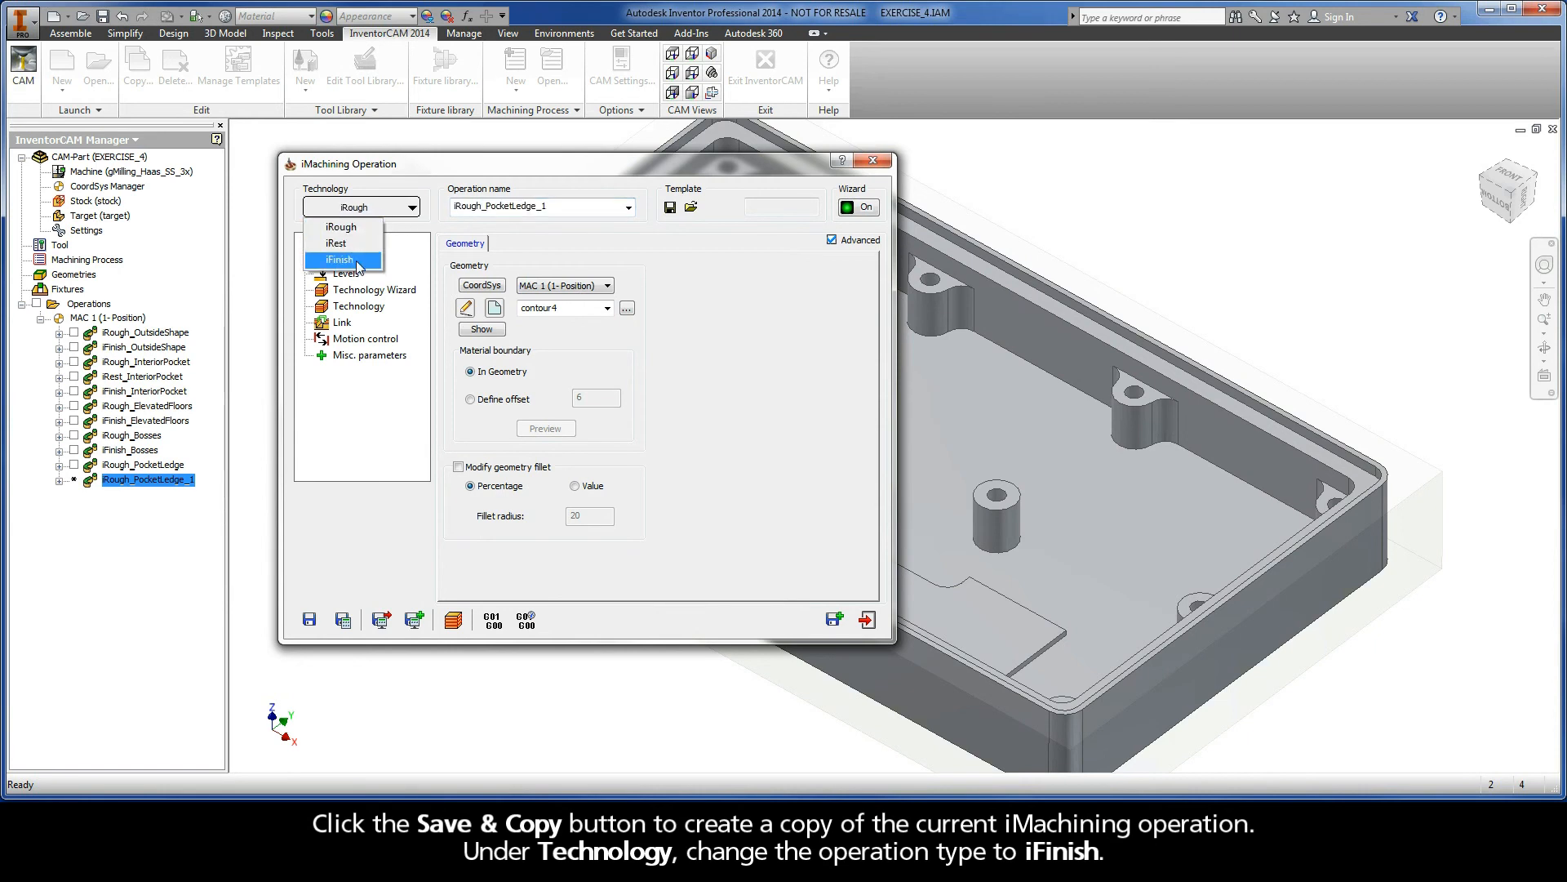
left_click(357, 260)
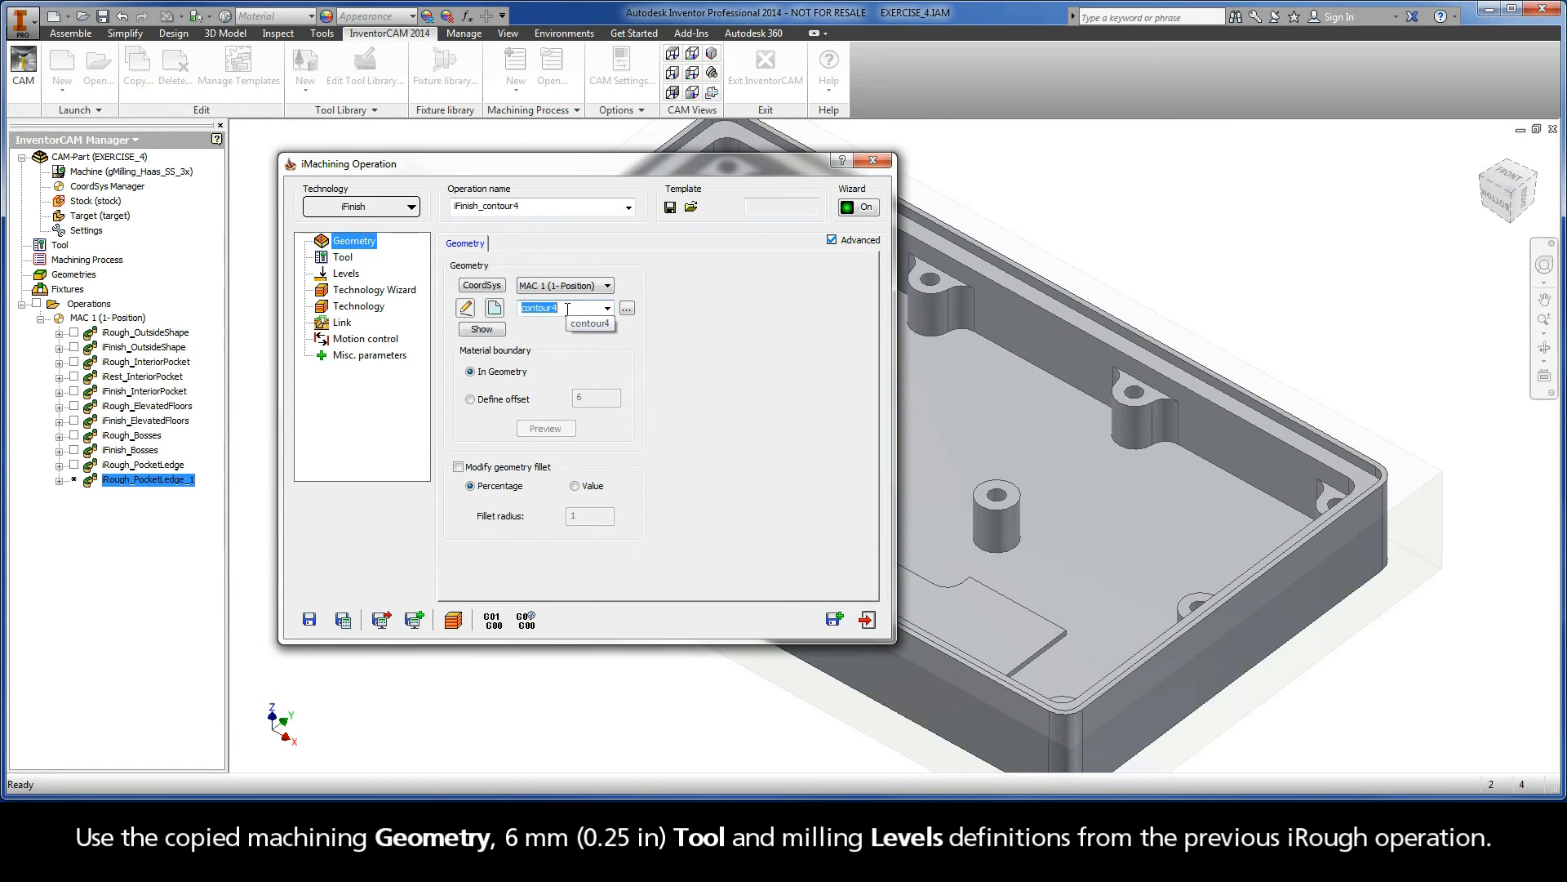
Review the iFinish copy's tool, milling levels, cutting conditions, wall / island offset and rest material data.
left_click(343, 258)
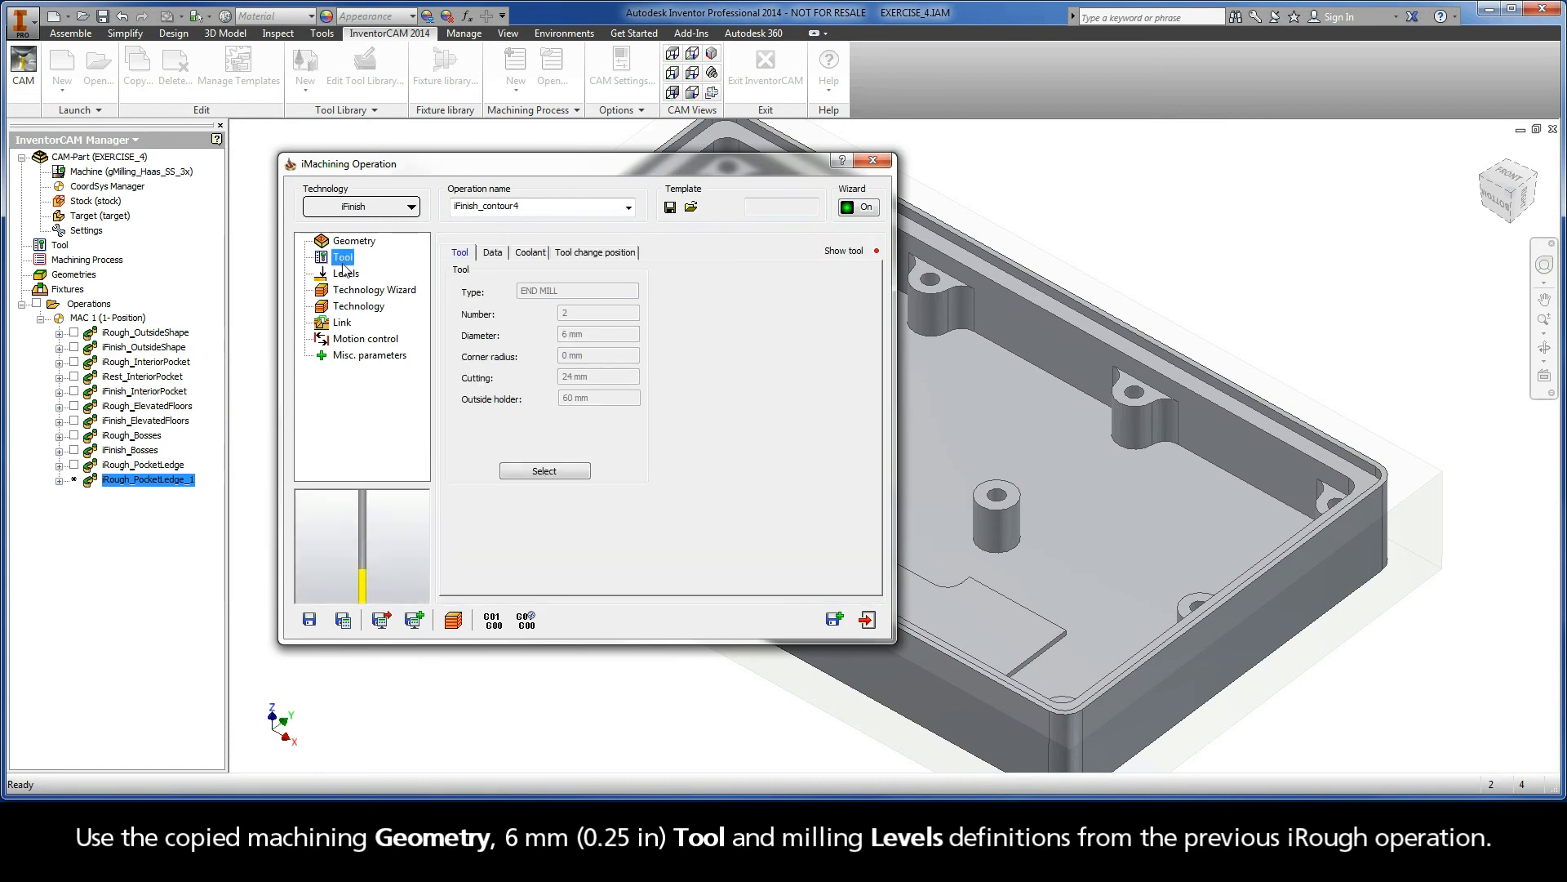
left_click(343, 274)
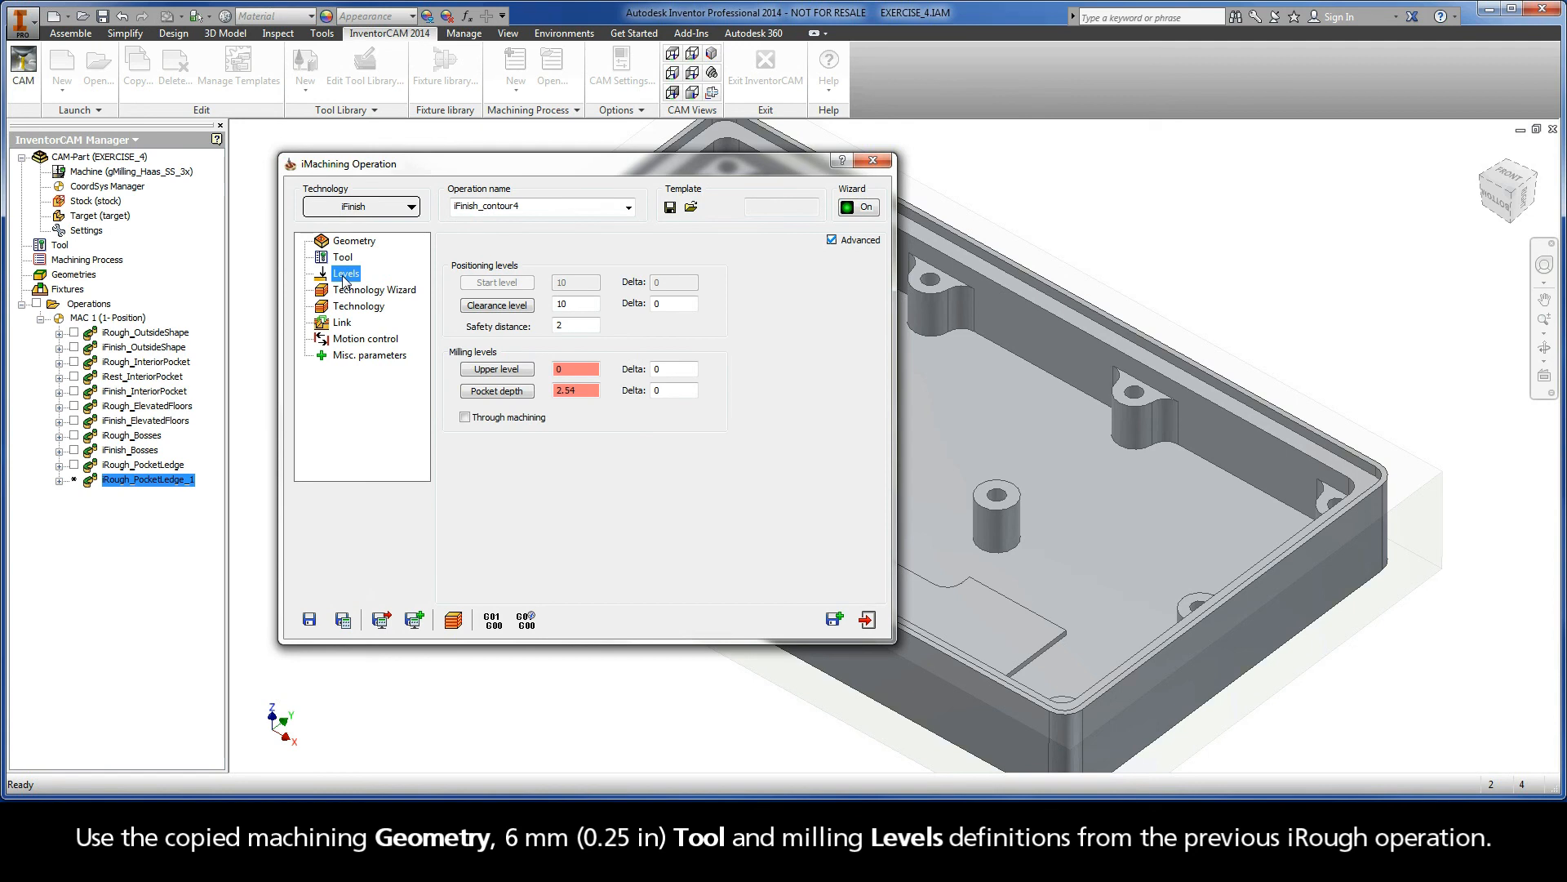
left_click(371, 291)
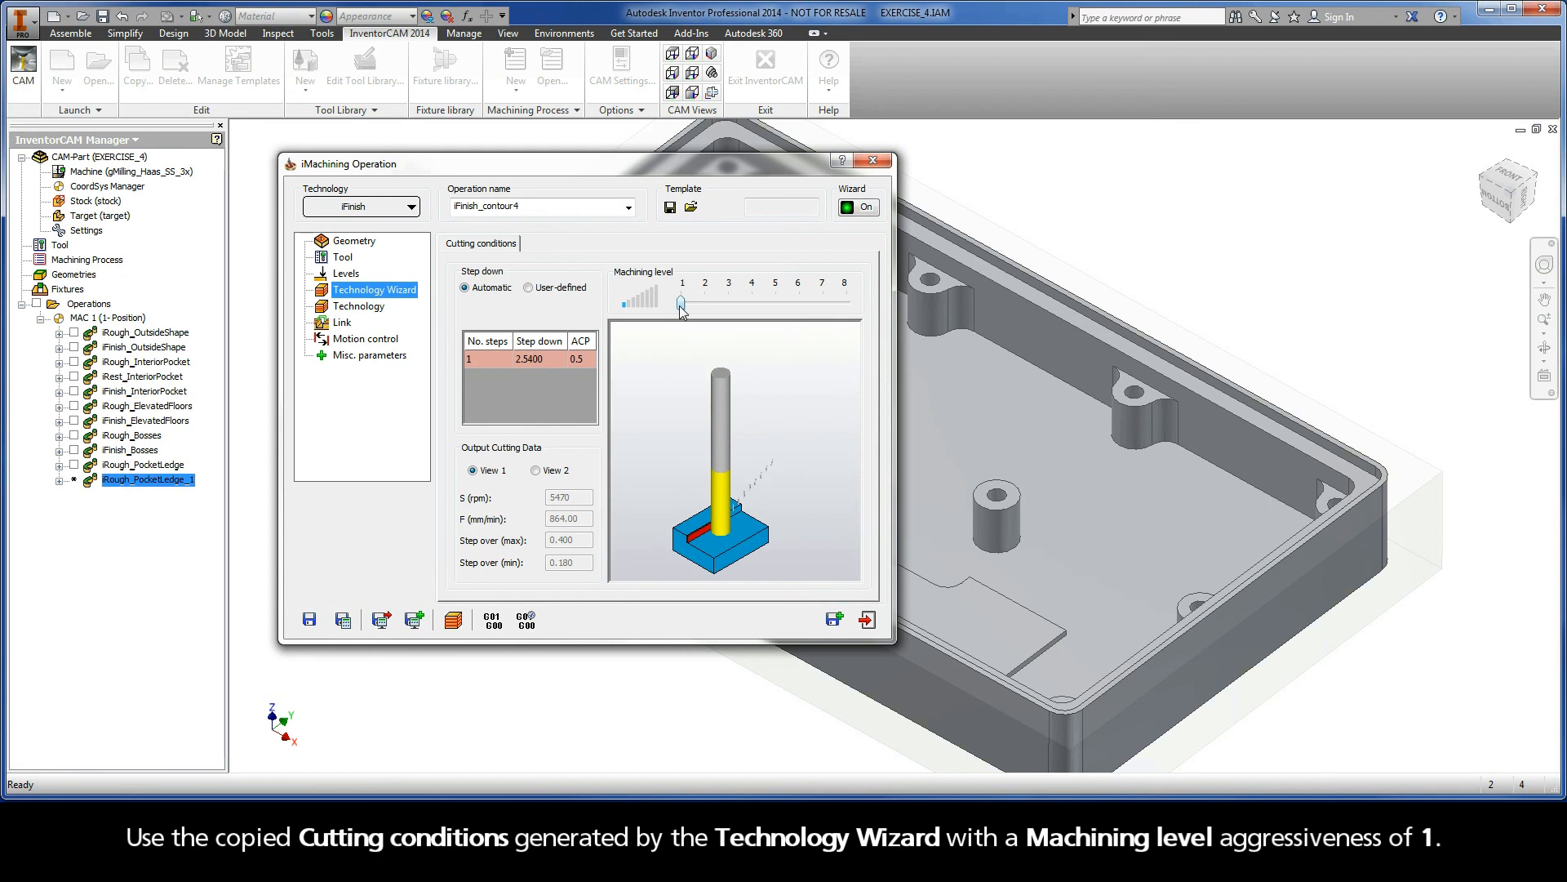
left_click(359, 307)
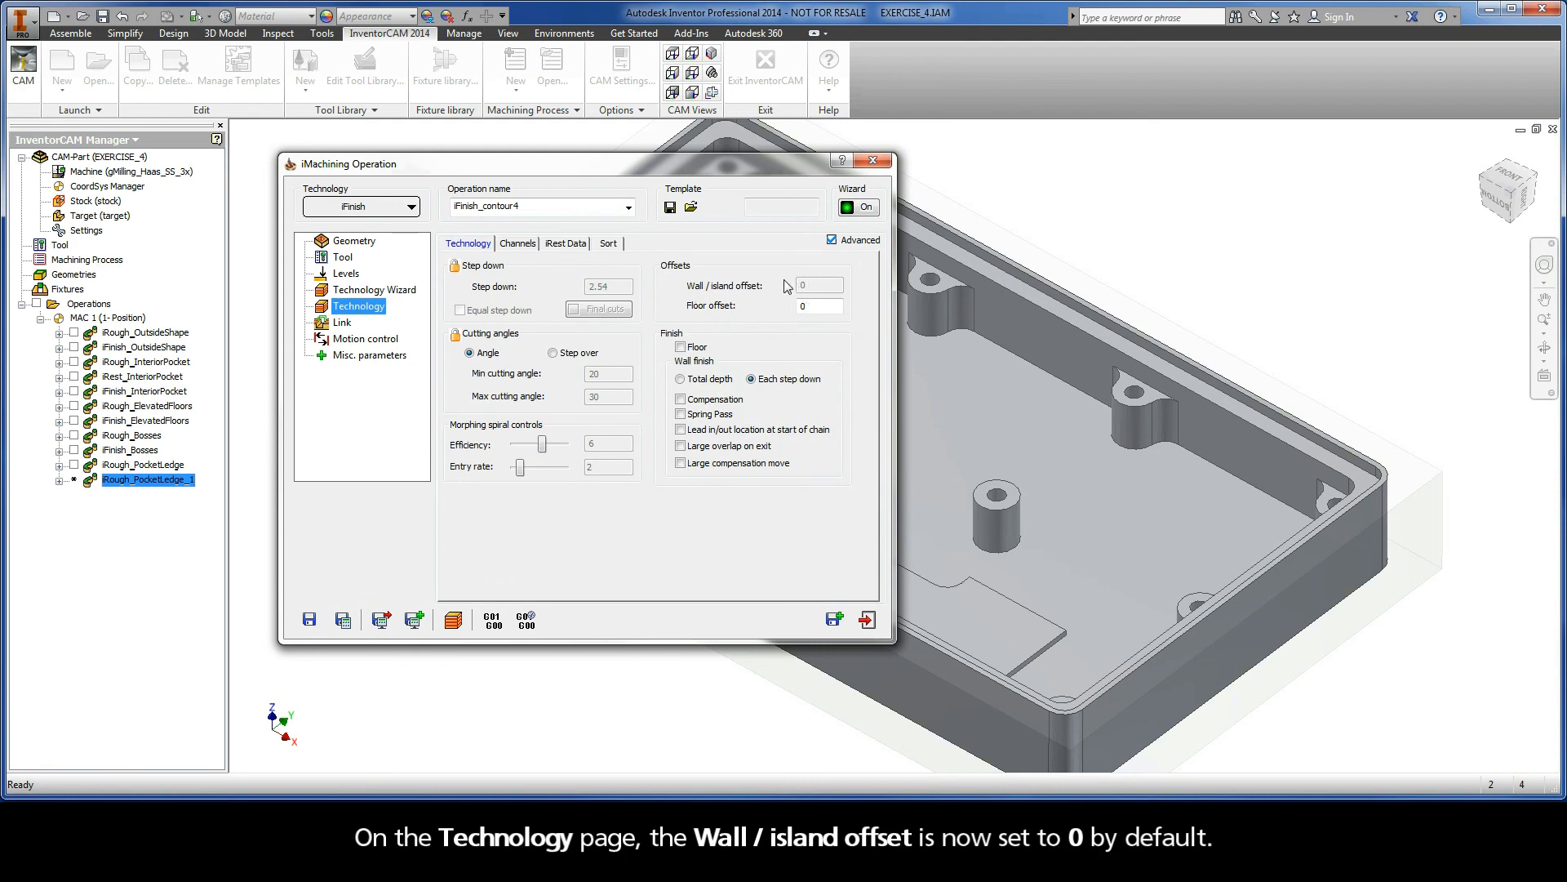
left_click(566, 247)
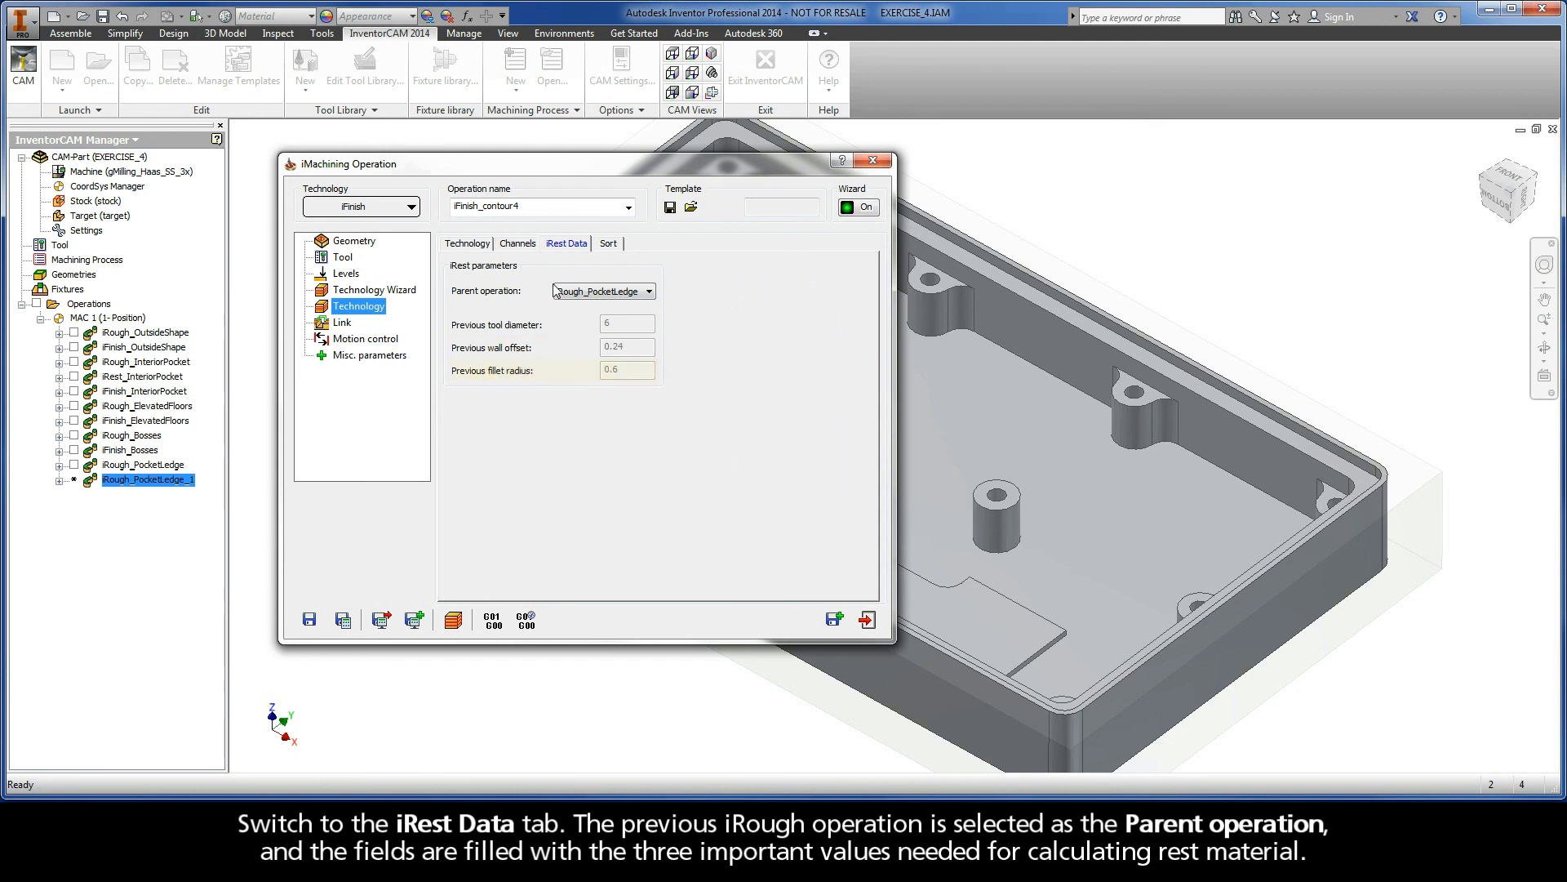
Rename the operation as iFinish_PocketLedge, then save and calculate it.
double_click(527, 206)
left_click_drag(527, 207, 483, 207)
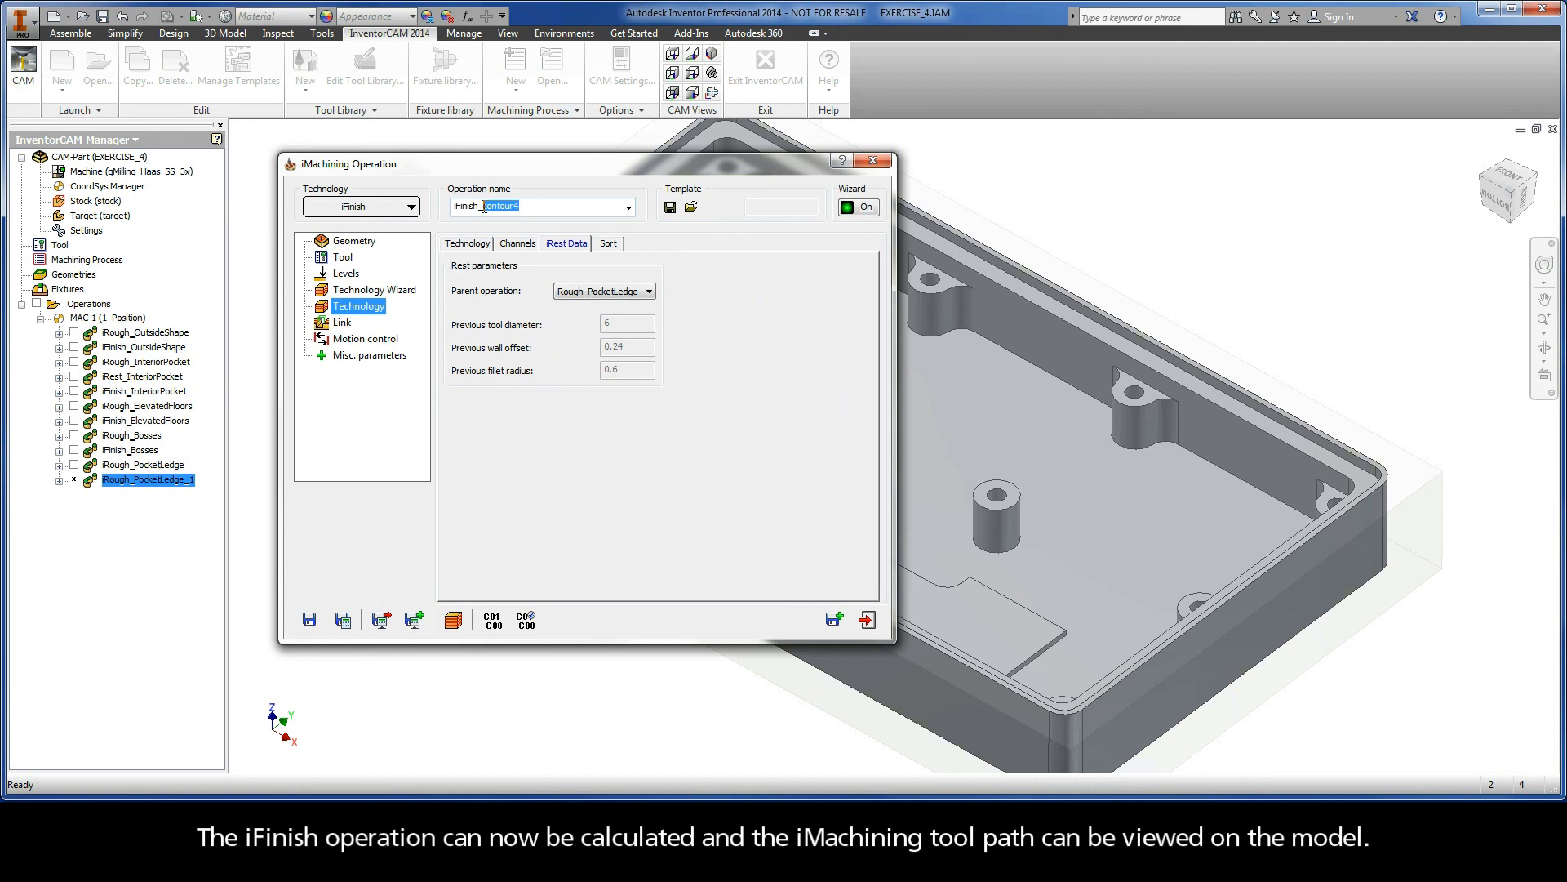
type("Pocket")
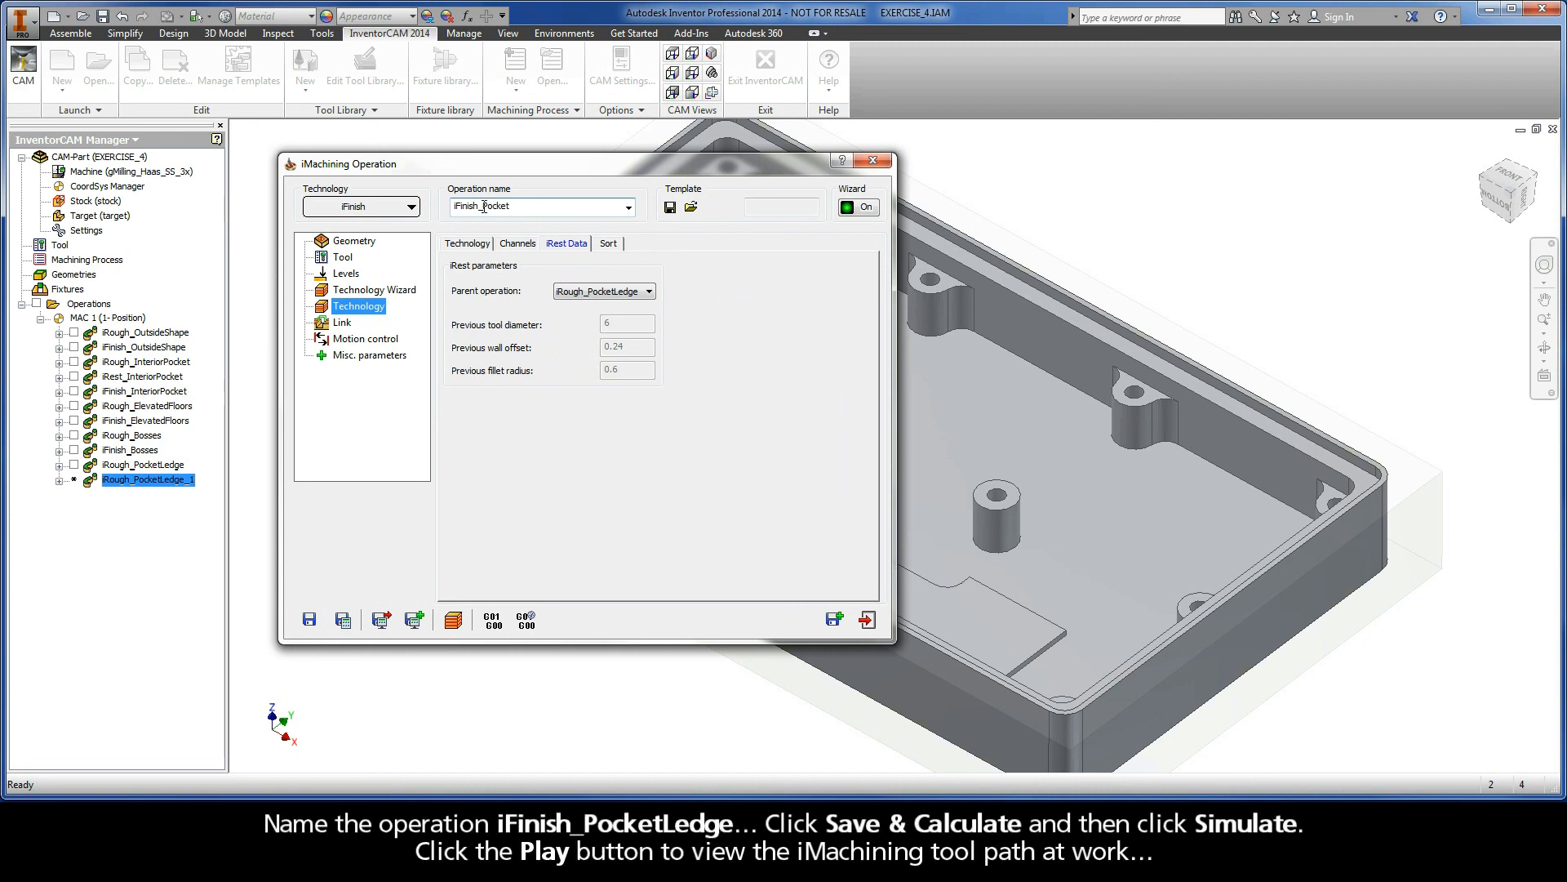
type("Ledge")
left_click(344, 622)
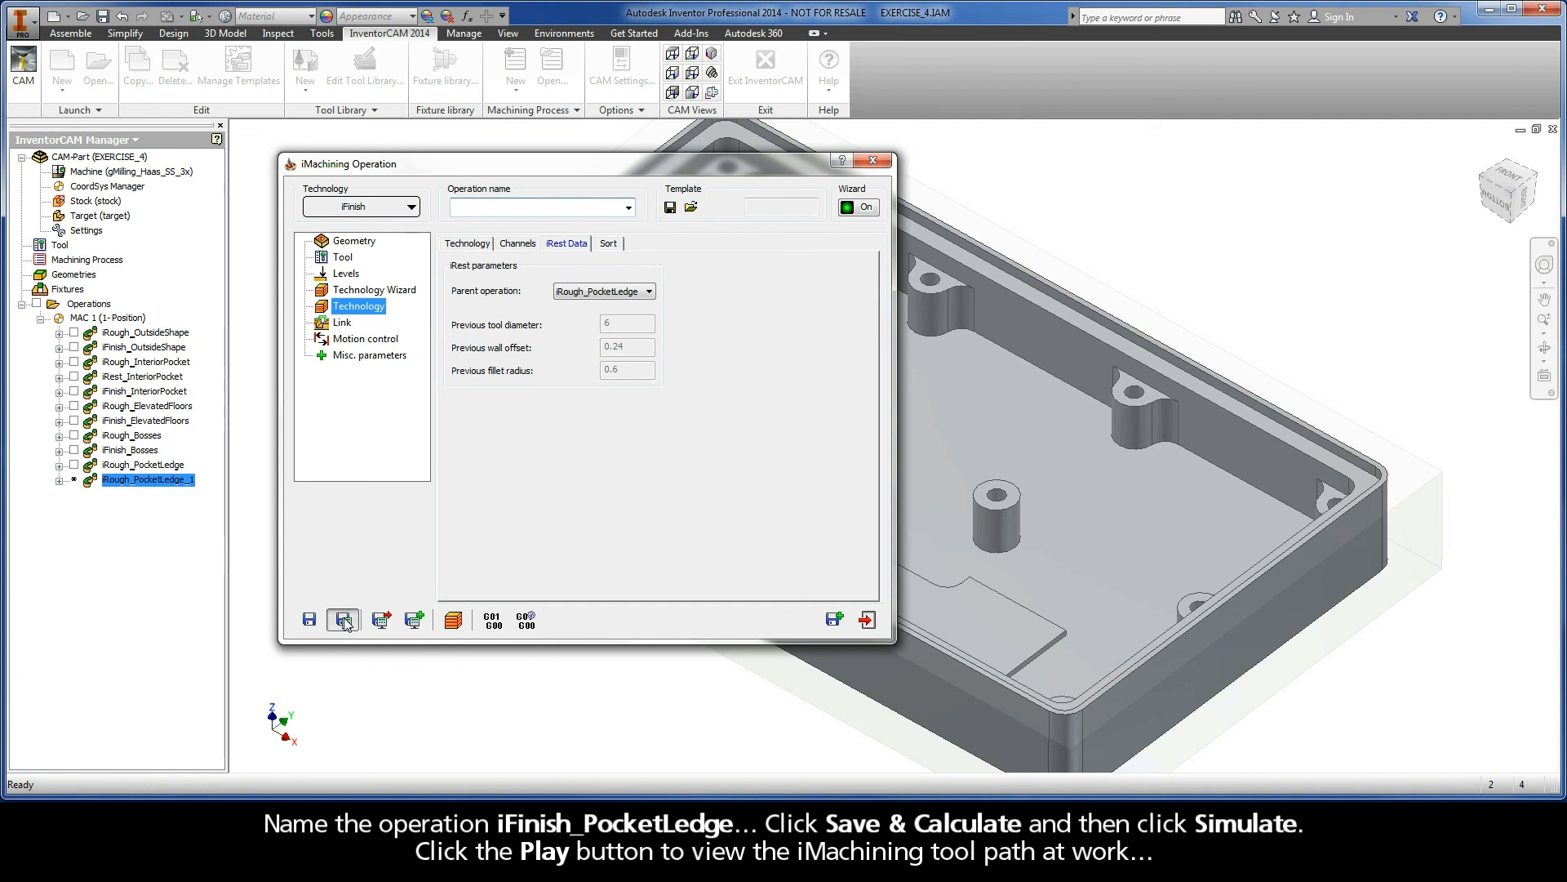
Play the Host CAD simulation of the pocket ledge finishing tool path at reduced speed, then exit the simulation and the operation.
left_click(454, 621)
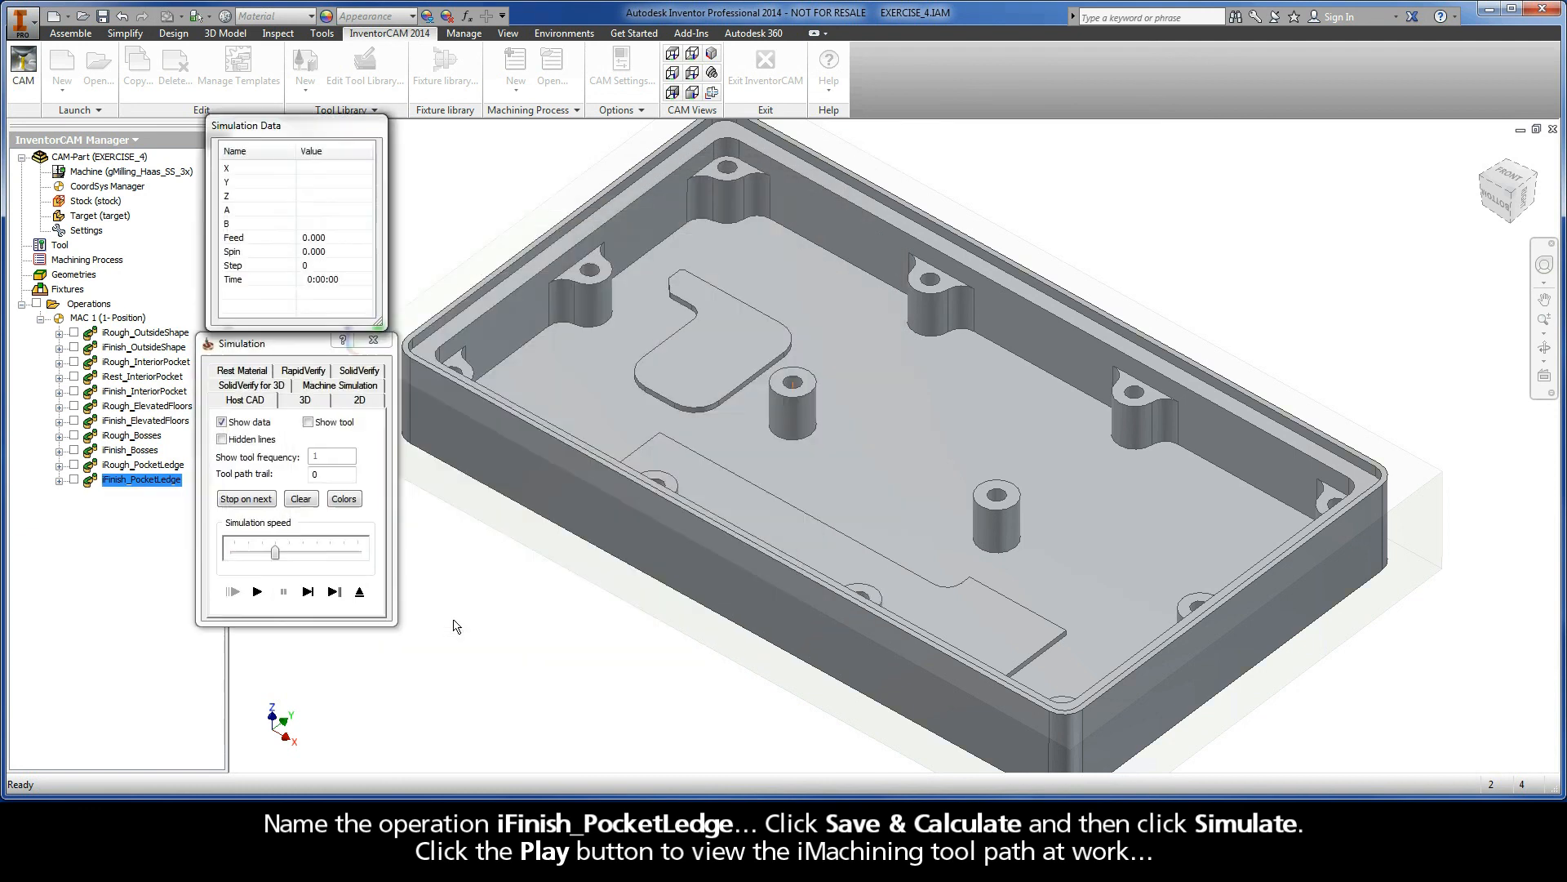
left_click_drag(275, 553, 248, 555)
left_click(257, 591)
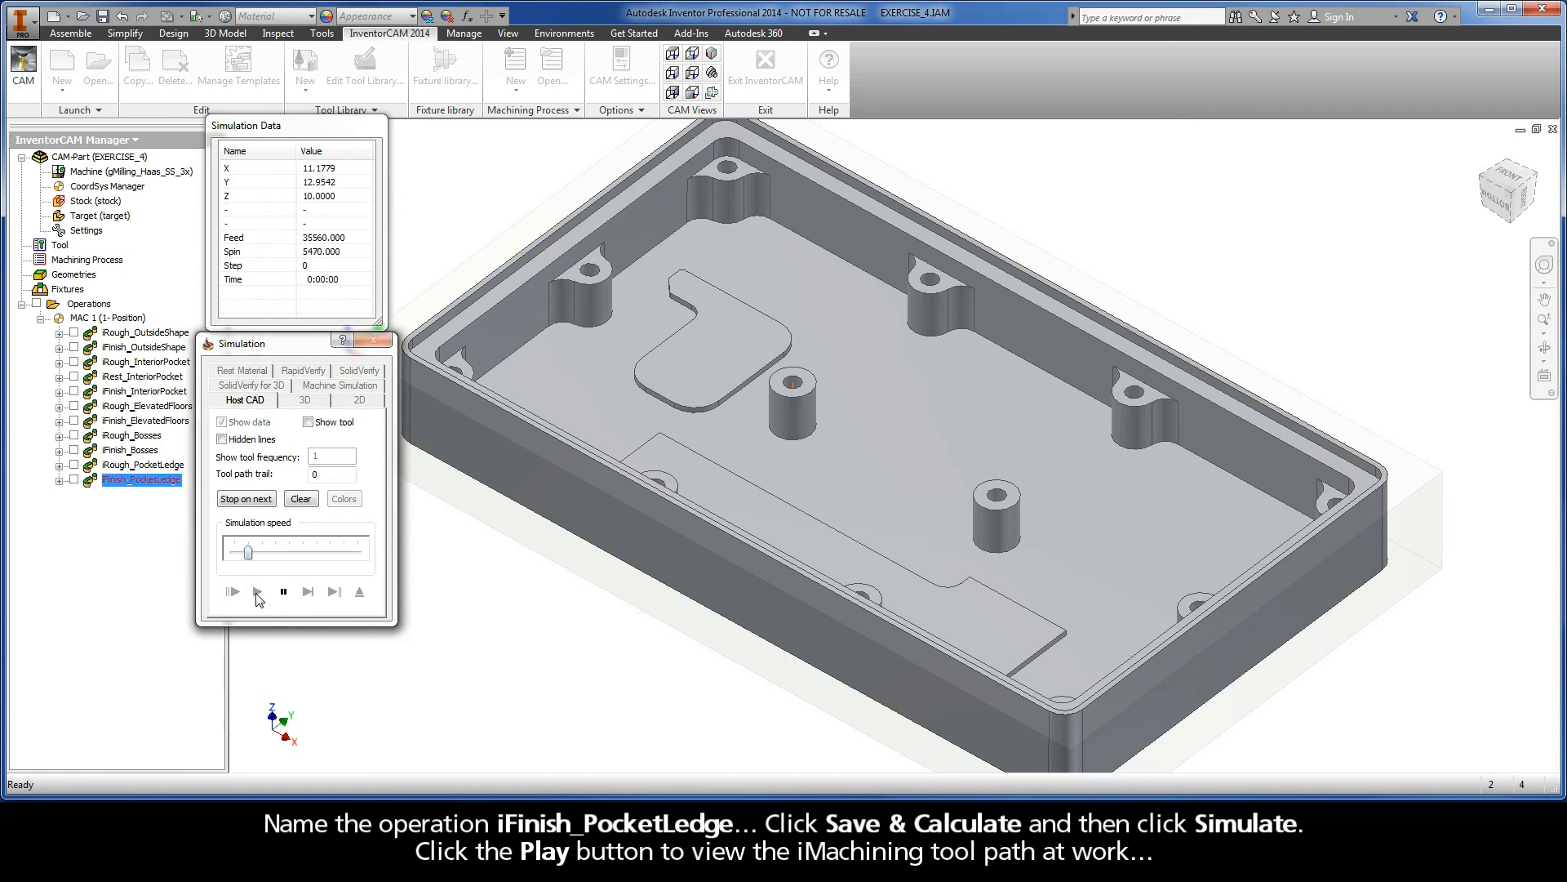
left_click_drag(248, 553, 278, 555)
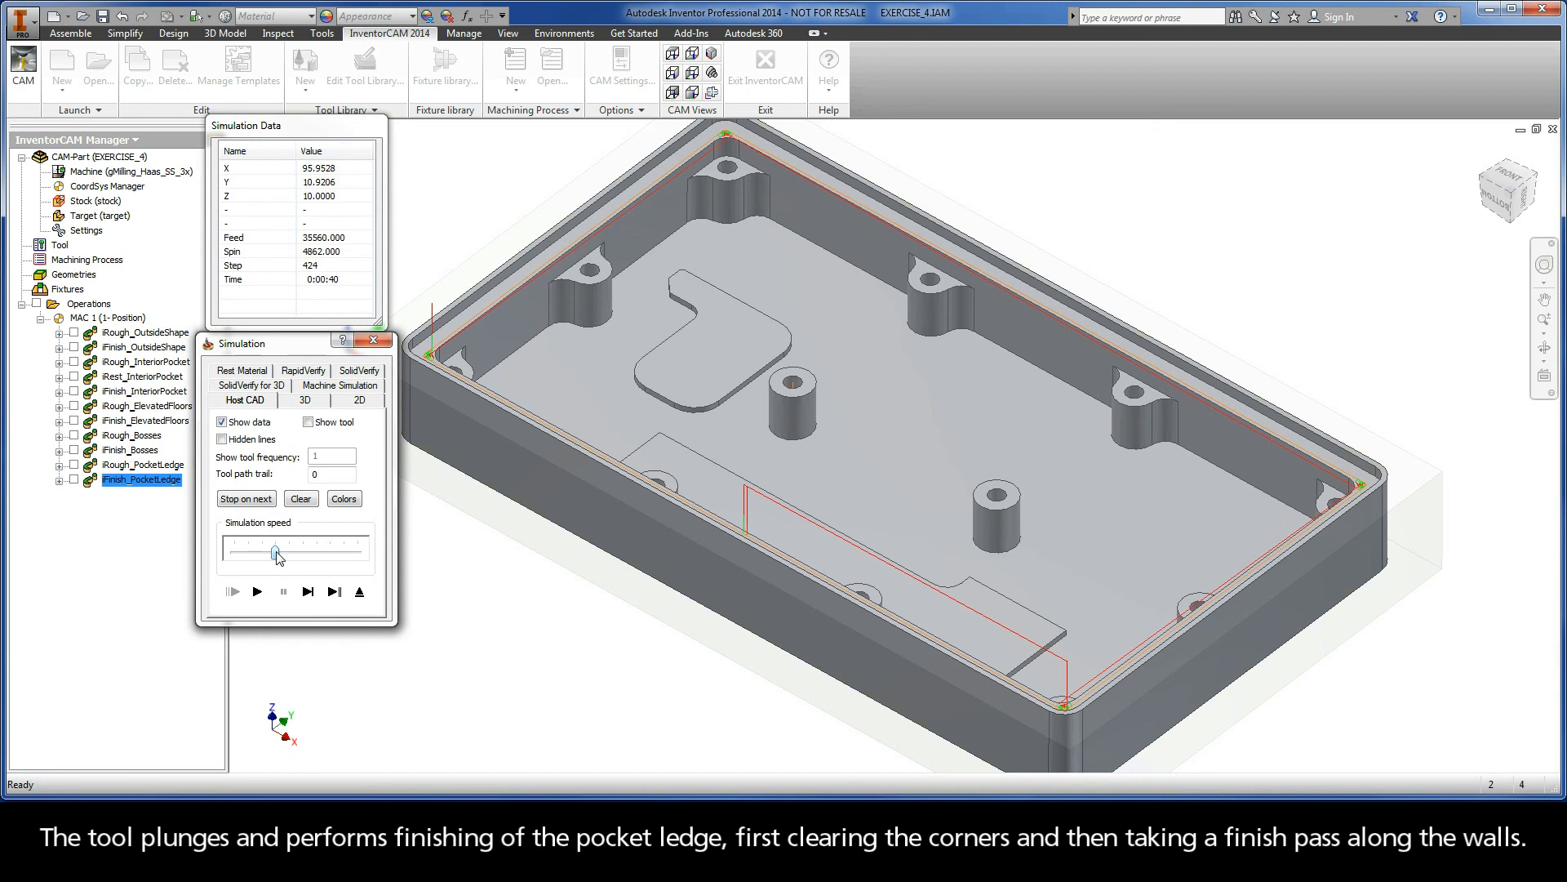
left_click(360, 593)
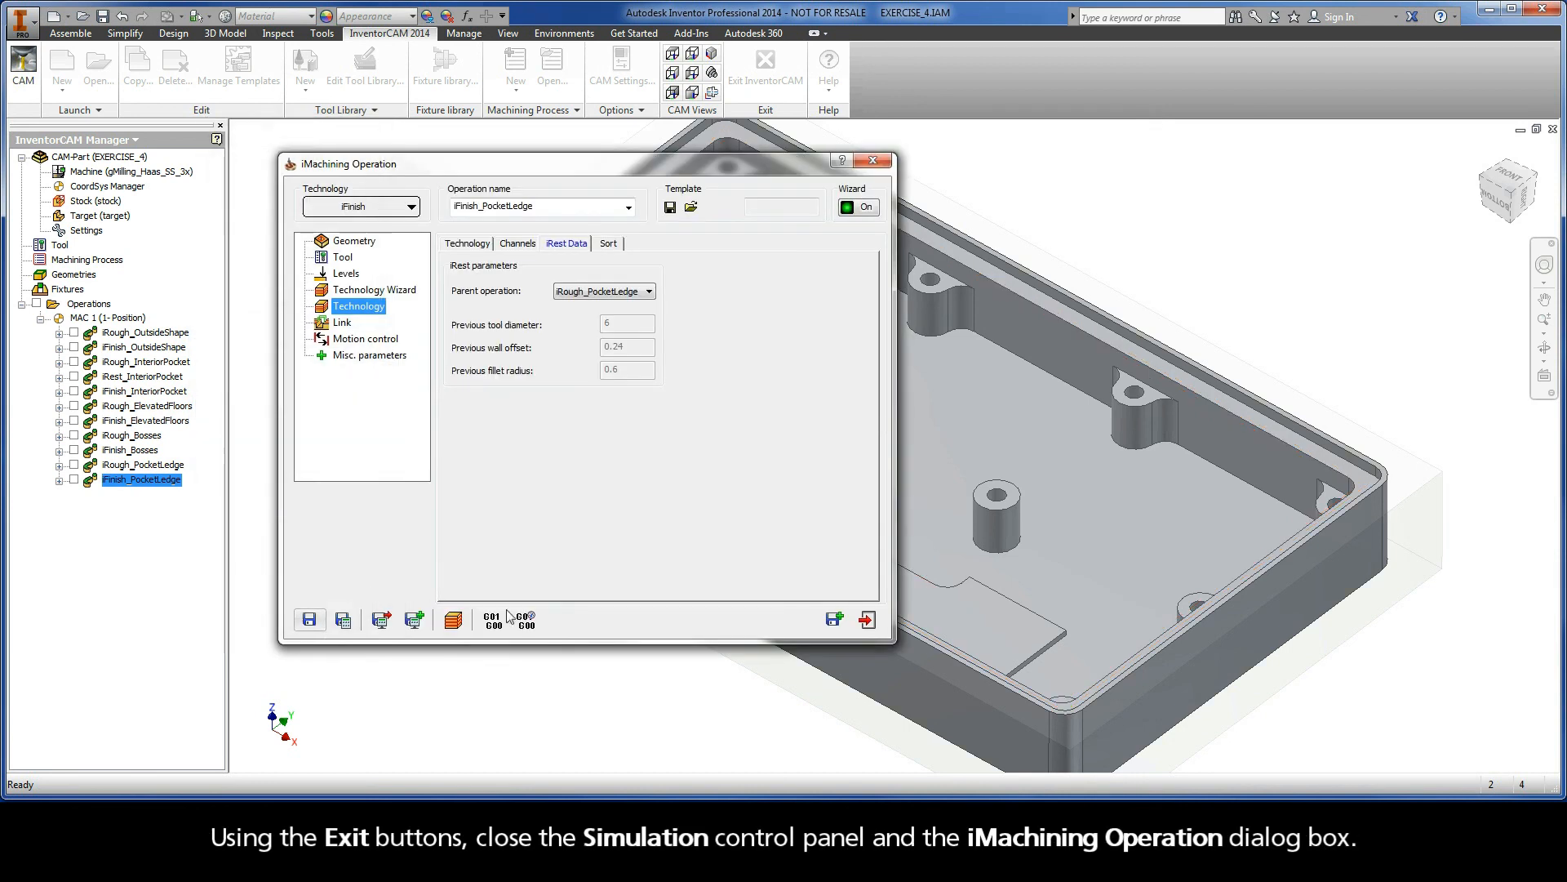
left_click(867, 621)
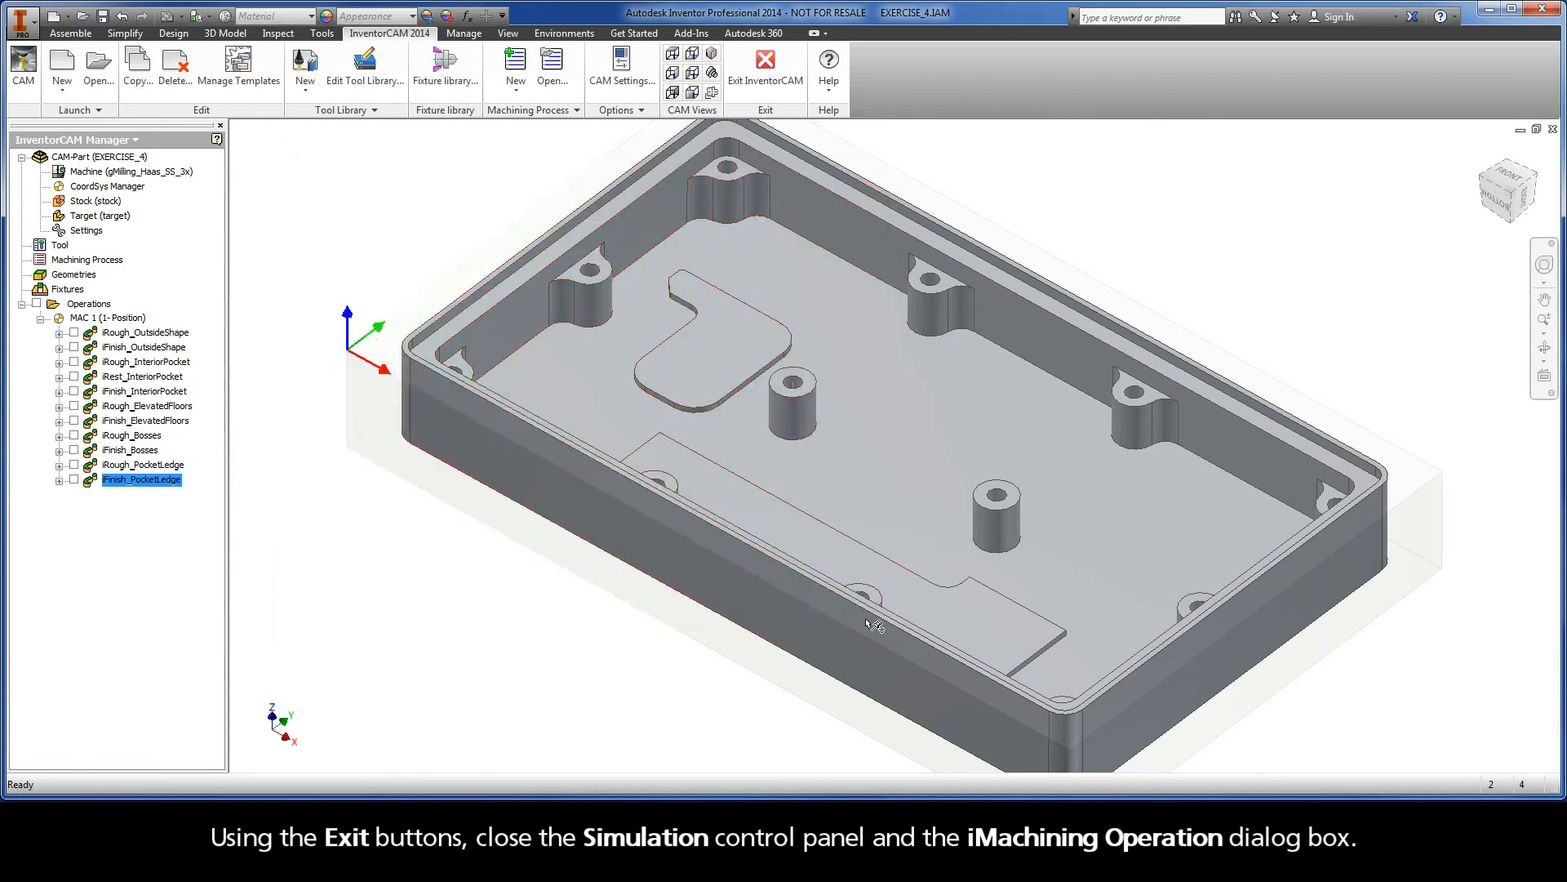